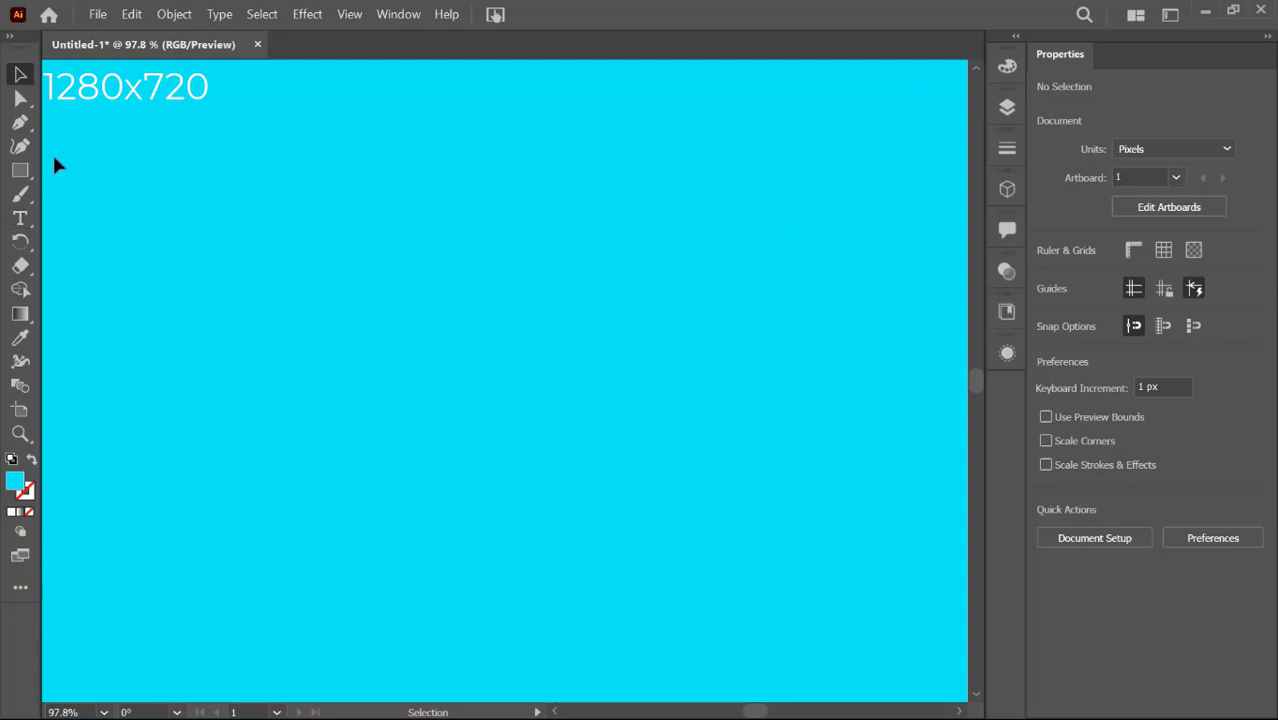
Step: Type the word DEBOSS as a new text object on the artboard
left_click(20, 216)
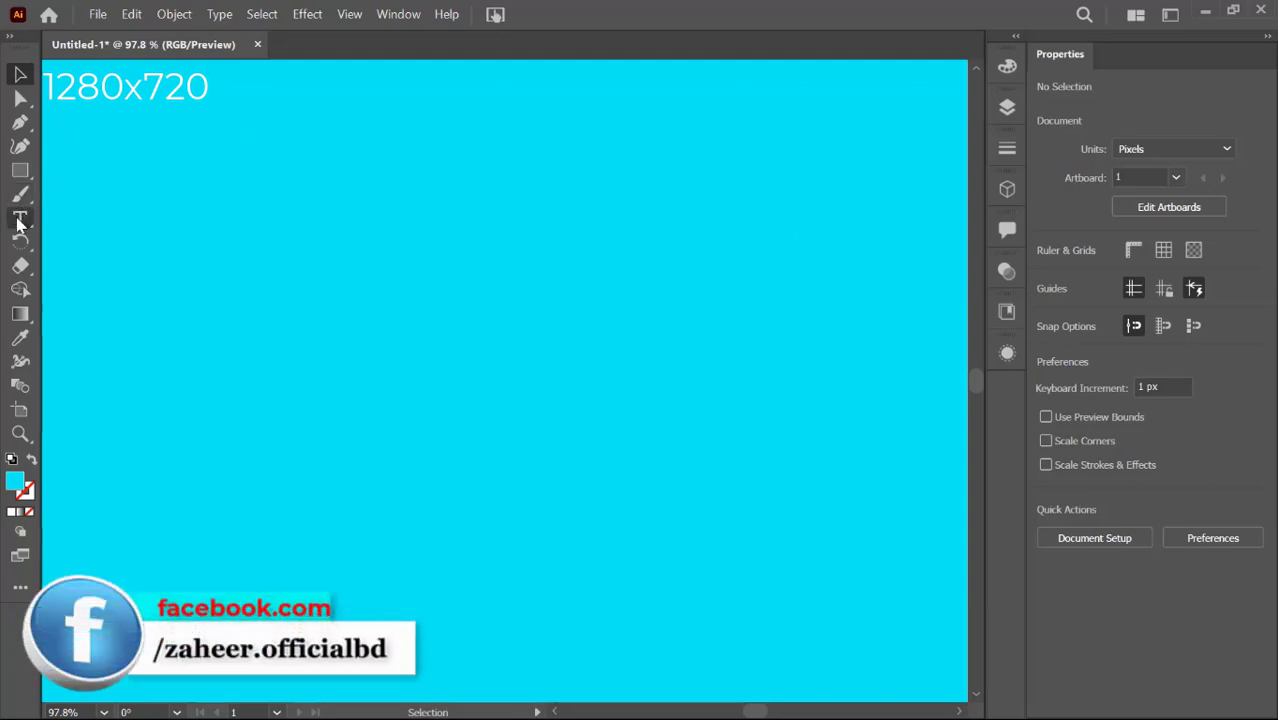
left_click(451, 326)
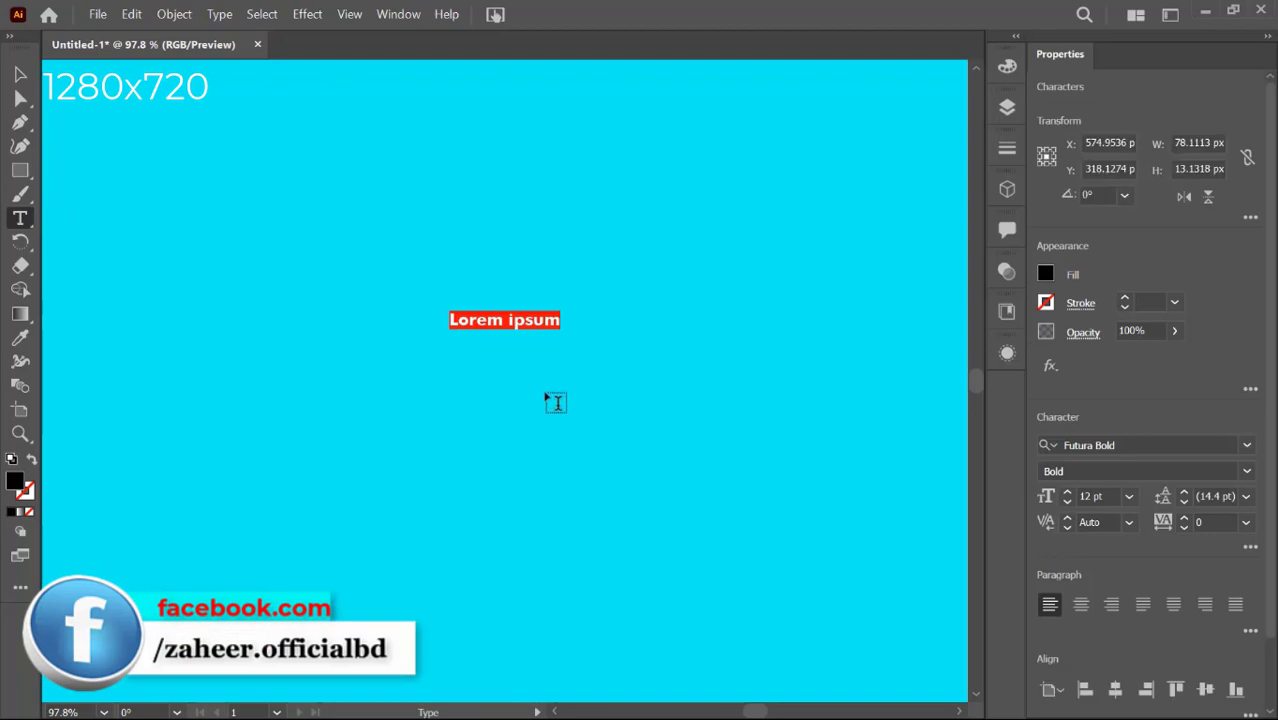
type("DE")
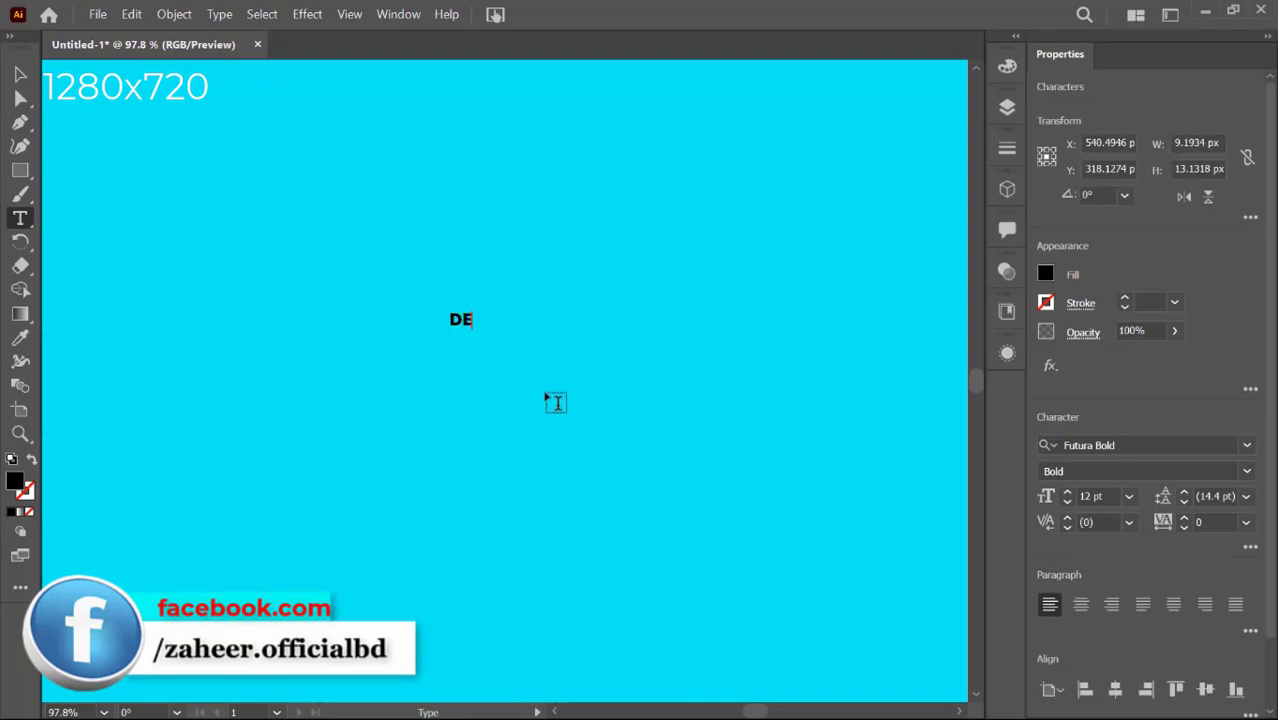
key("BackSpace")
key("BackSpace")
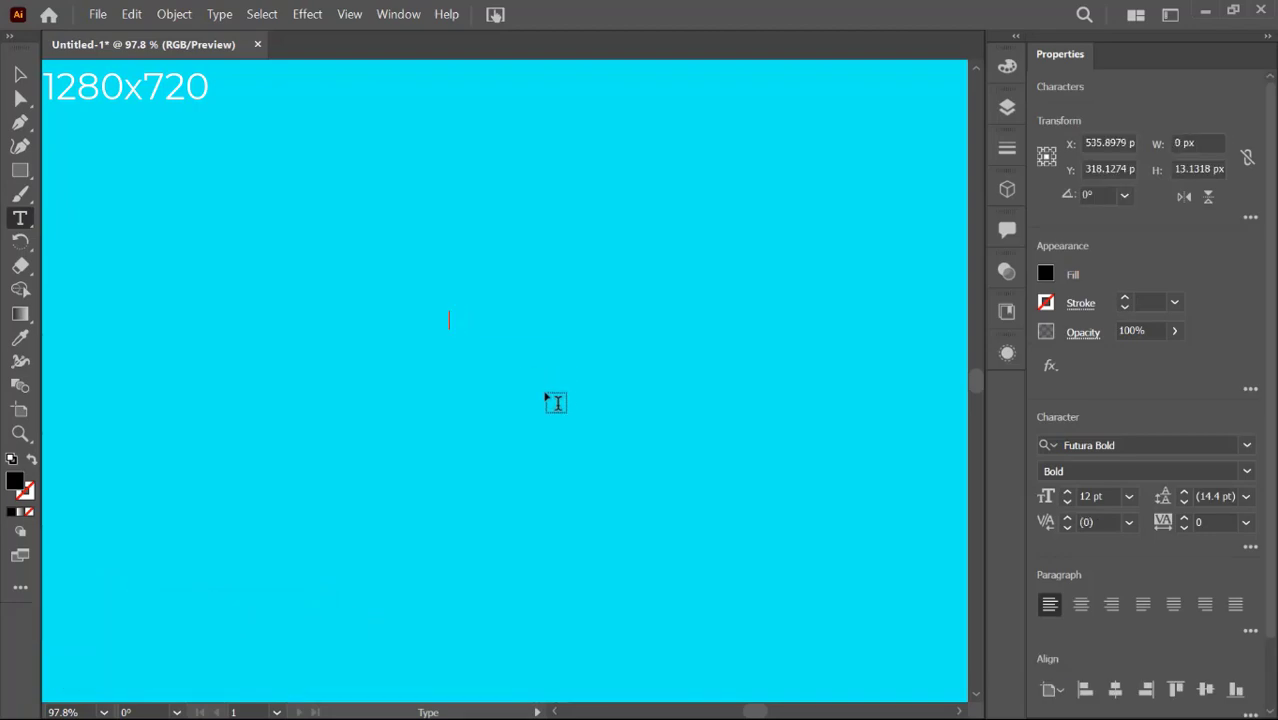
type("DEBO")
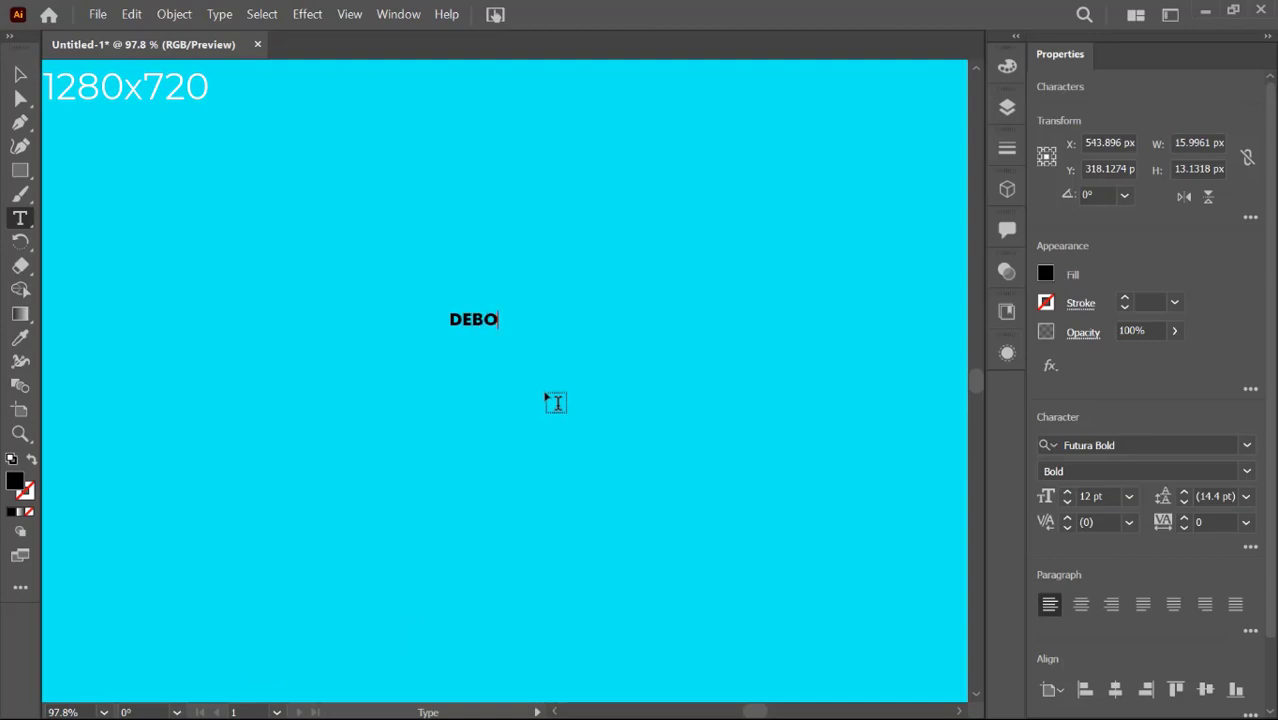
type("SS")
key("Escape")
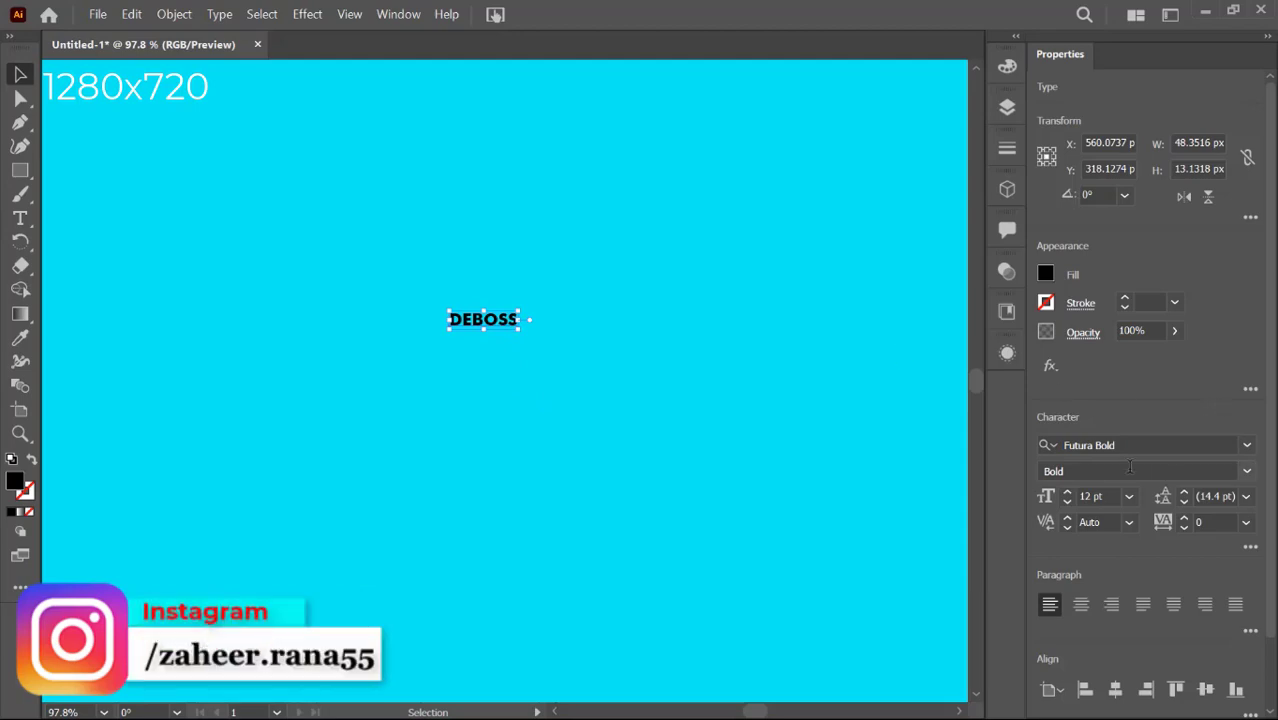
Step: Set DEBOSS to 160 pt and move it to the middle of the artboard
left_click(1090, 496)
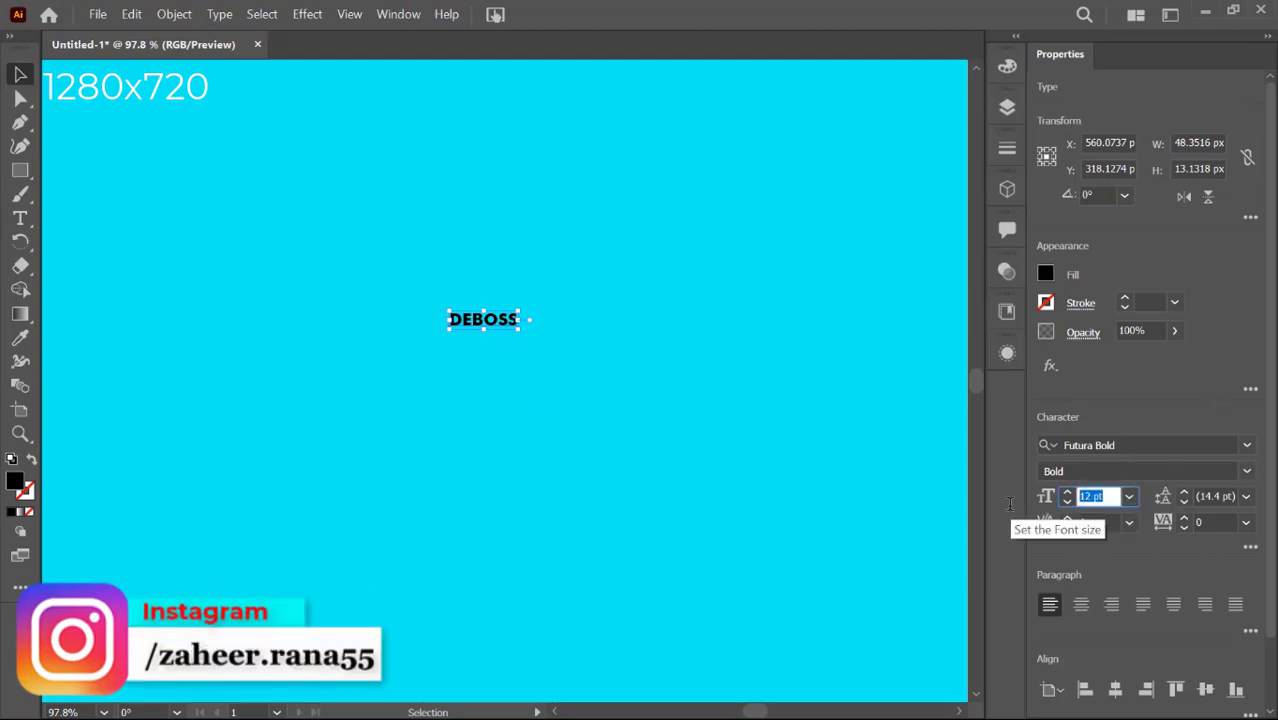
type("160")
key("Return")
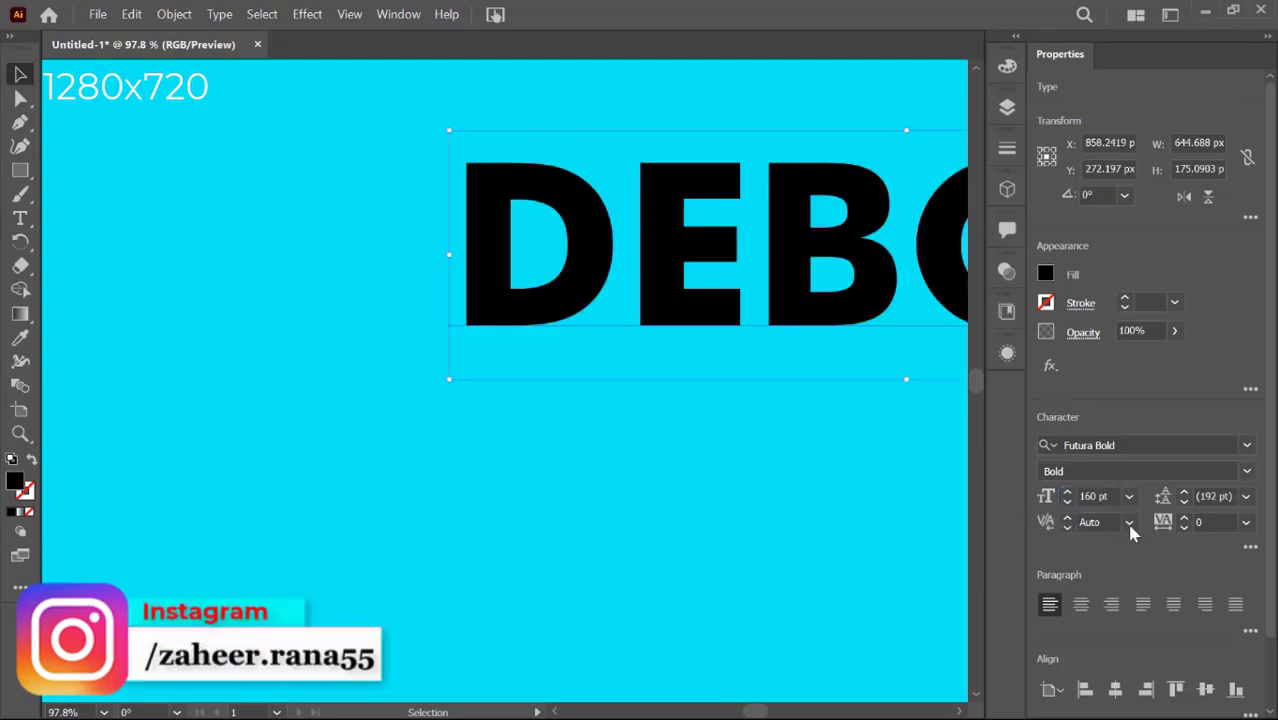
mouse_move(693, 309)
left_mouse_down()
mouse_move(397, 413)
mouse_move(414, 417)
left_mouse_up()
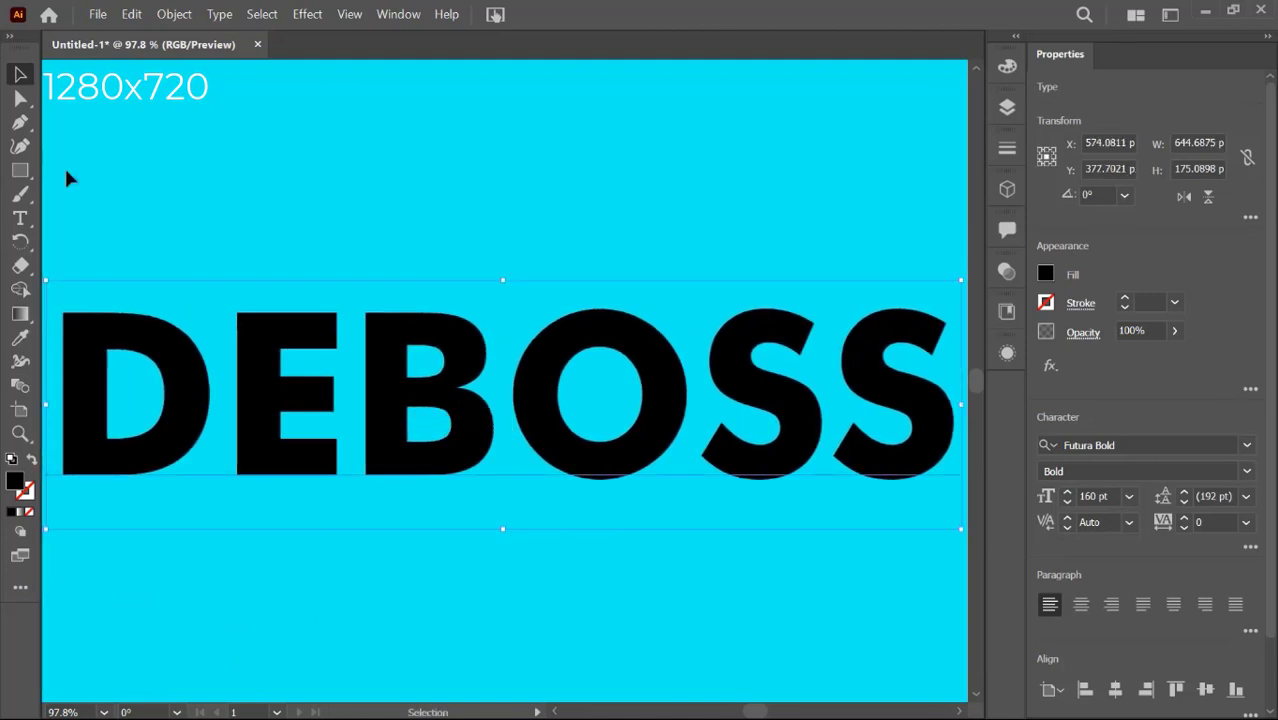
Step: Eyedrop the artboard's cyan onto the DEBOSS text fill
key("i")
left_click(18, 75)
left_click(20, 337)
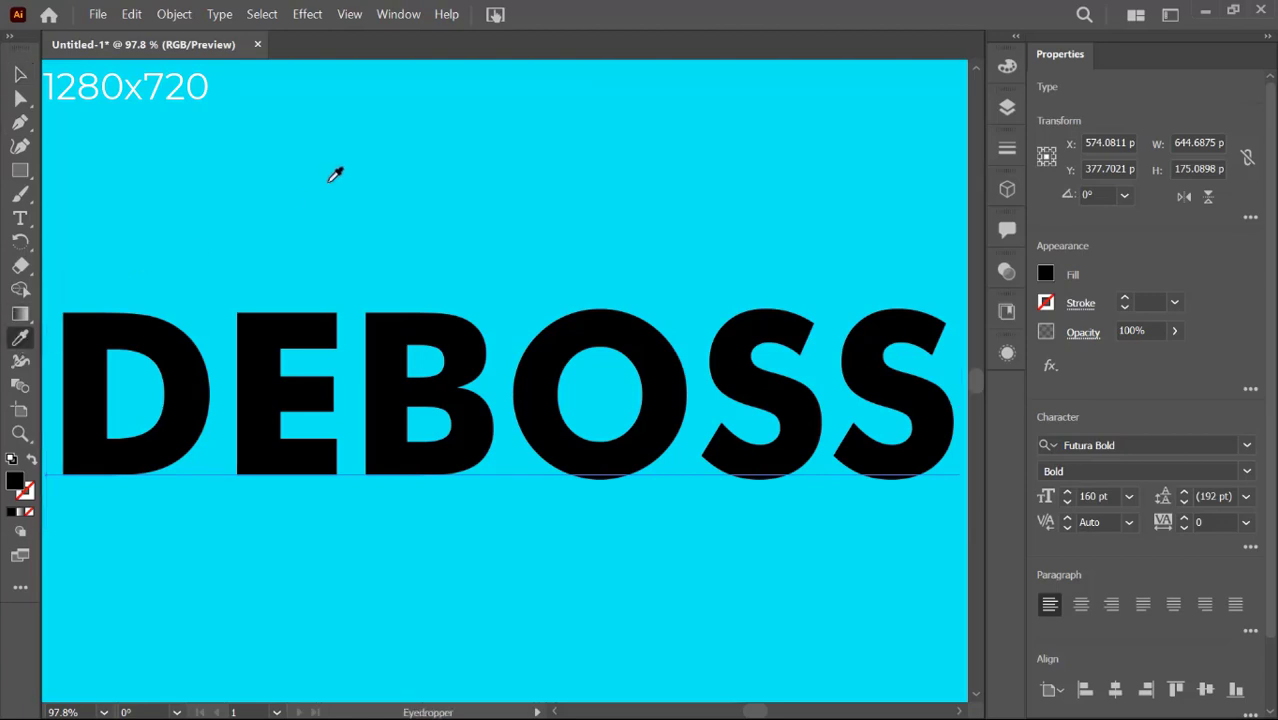
left_click(500, 148)
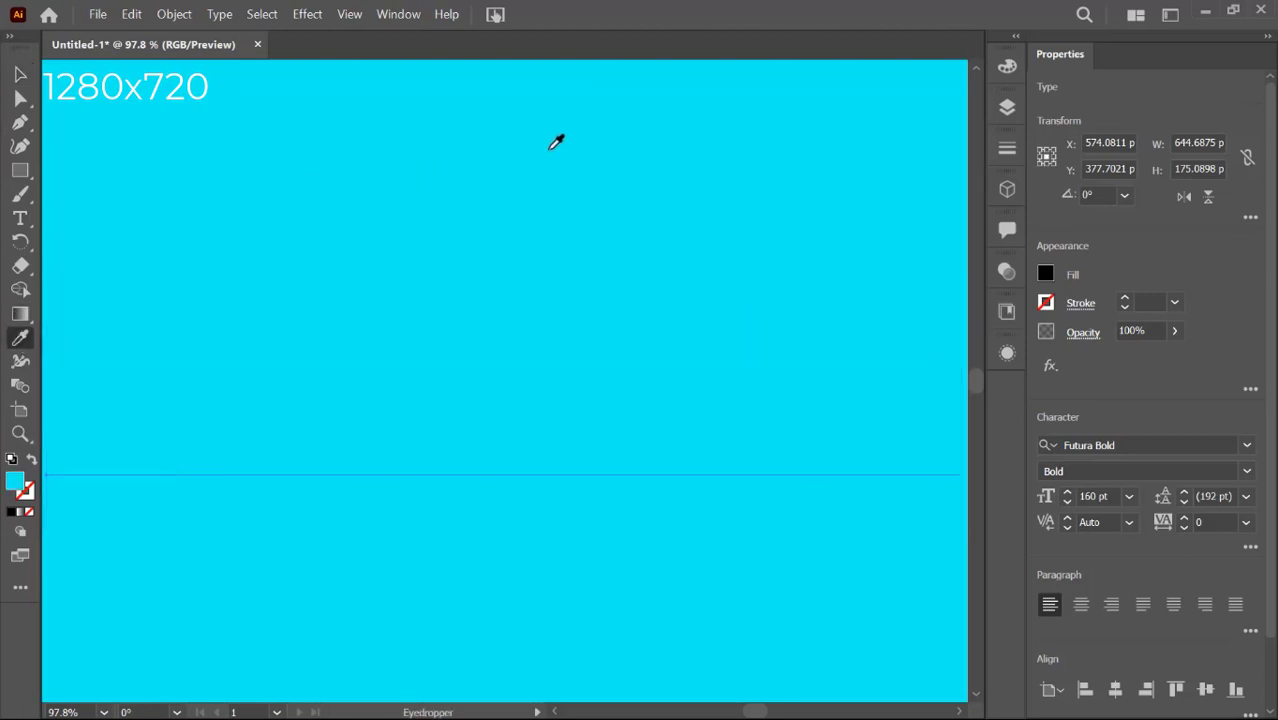
key("v")
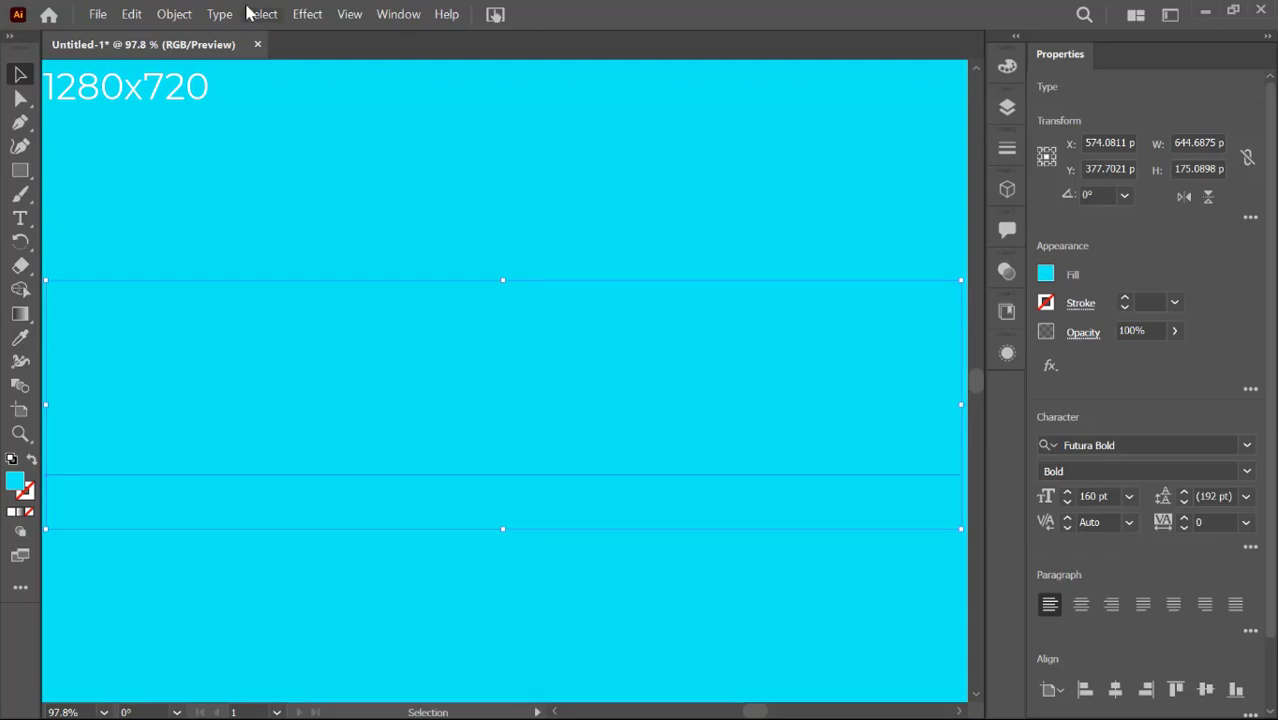
left_click(308, 16)
mouse_move(358, 131)
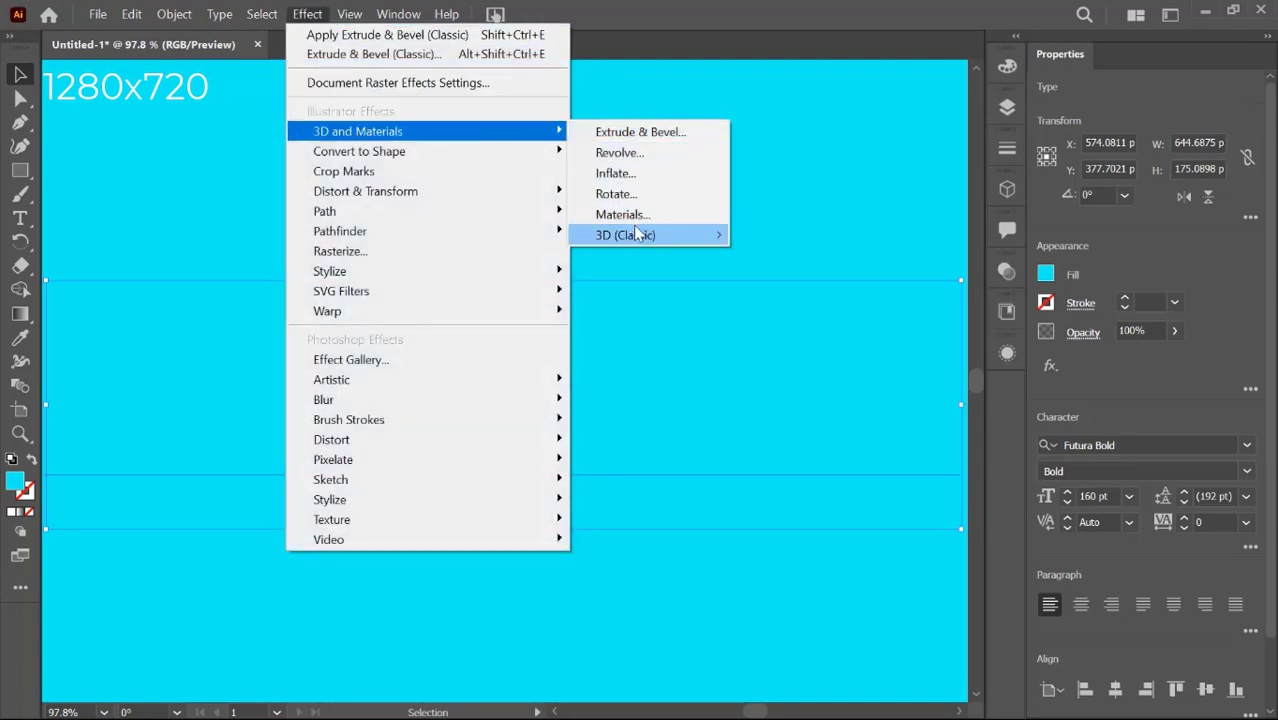
mouse_move(625, 235)
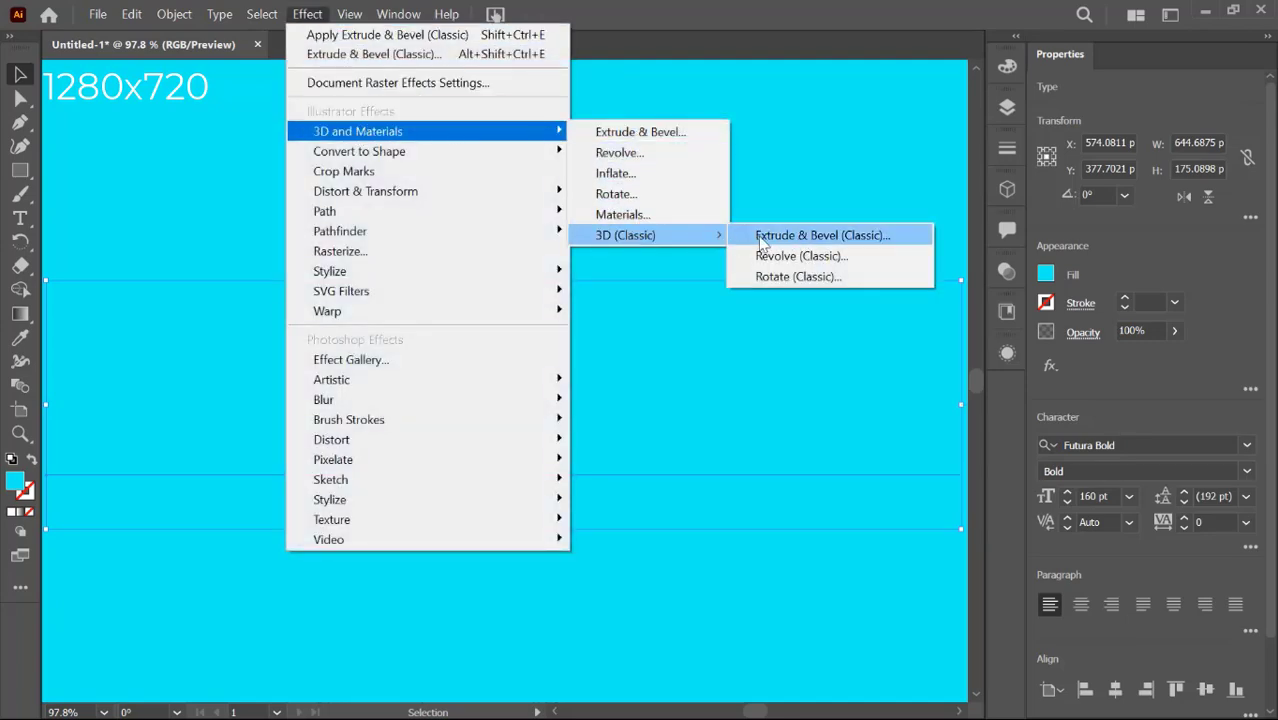
Step: Apply Extrude & Bevel (Classic): 50 pt depth, 256 blend steps, hidden faces drawn, Isometric Top
left_click(791, 245)
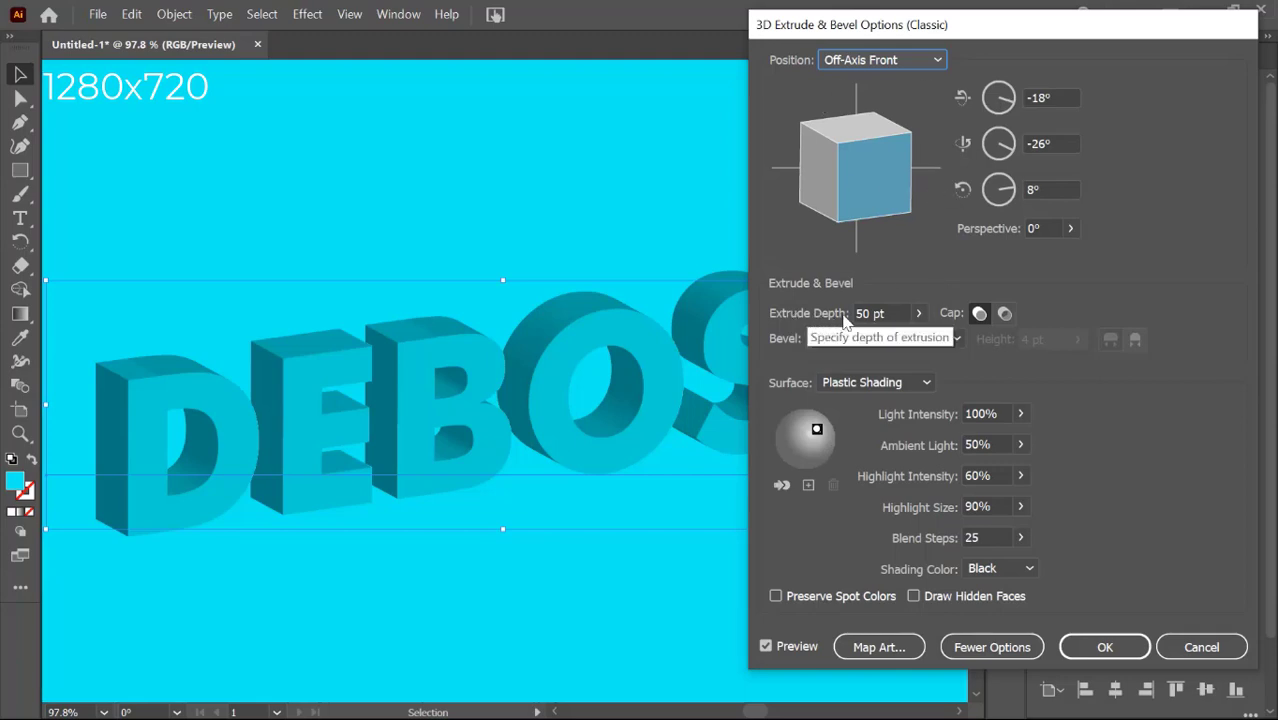
left_click(896, 313)
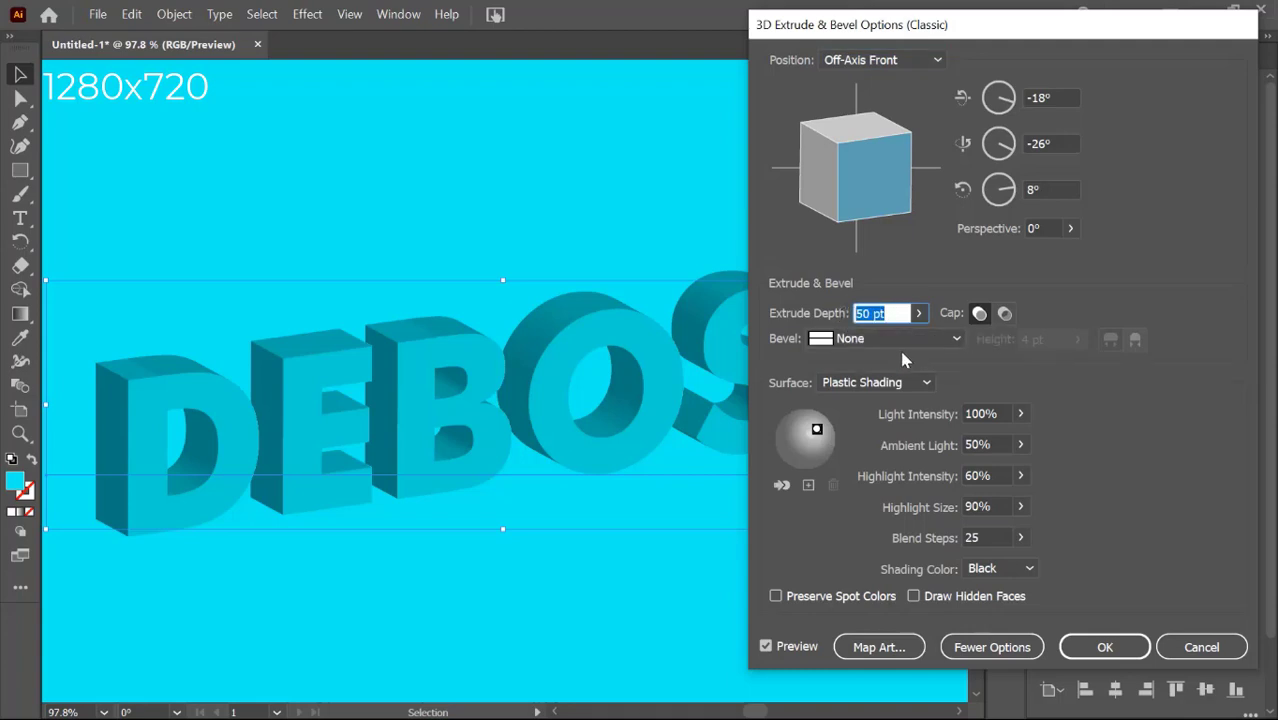
left_click(1020, 537)
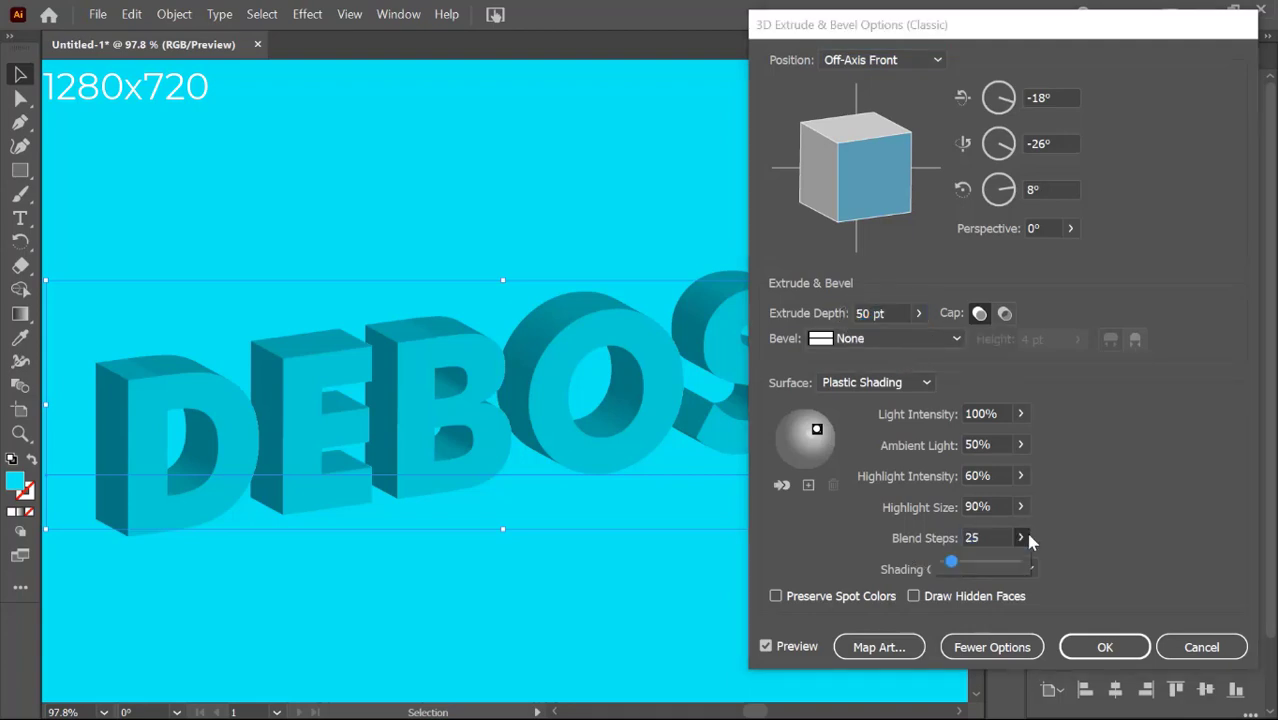
left_click_drag(957, 566, 1034, 561)
left_click(914, 596)
left_click(840, 60)
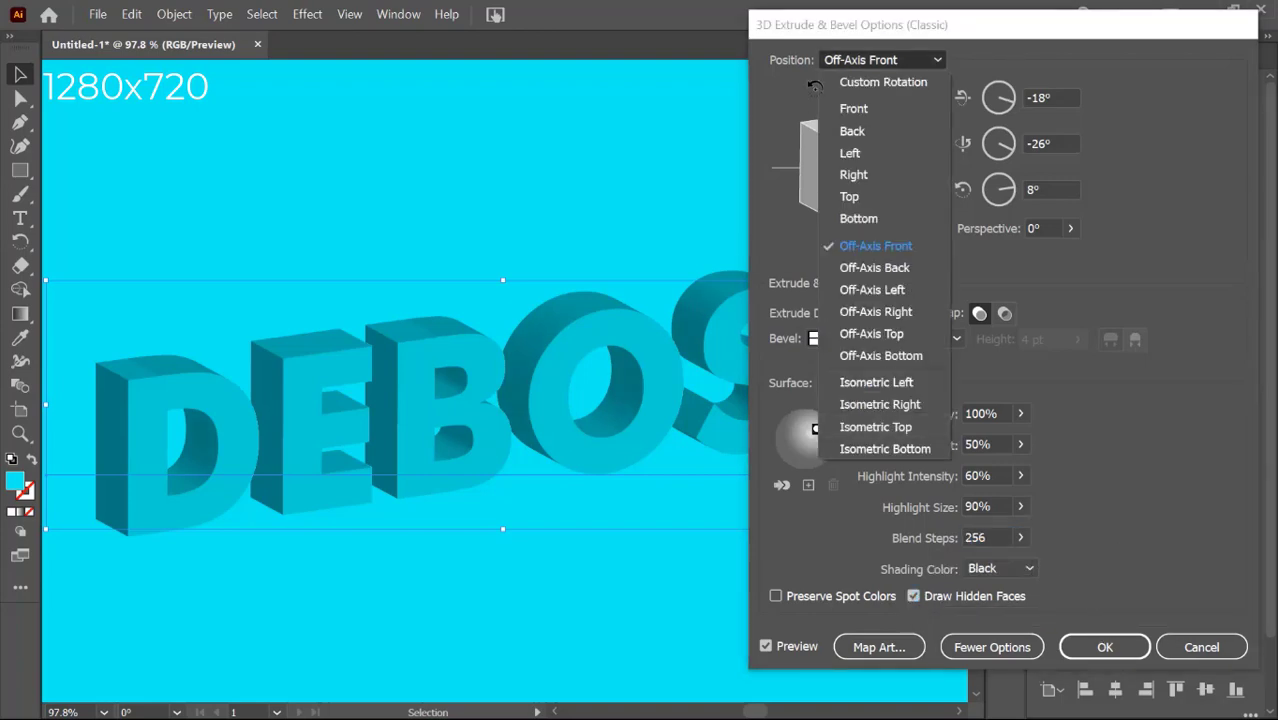
left_click(835, 62)
left_click(835, 62)
key("Escape")
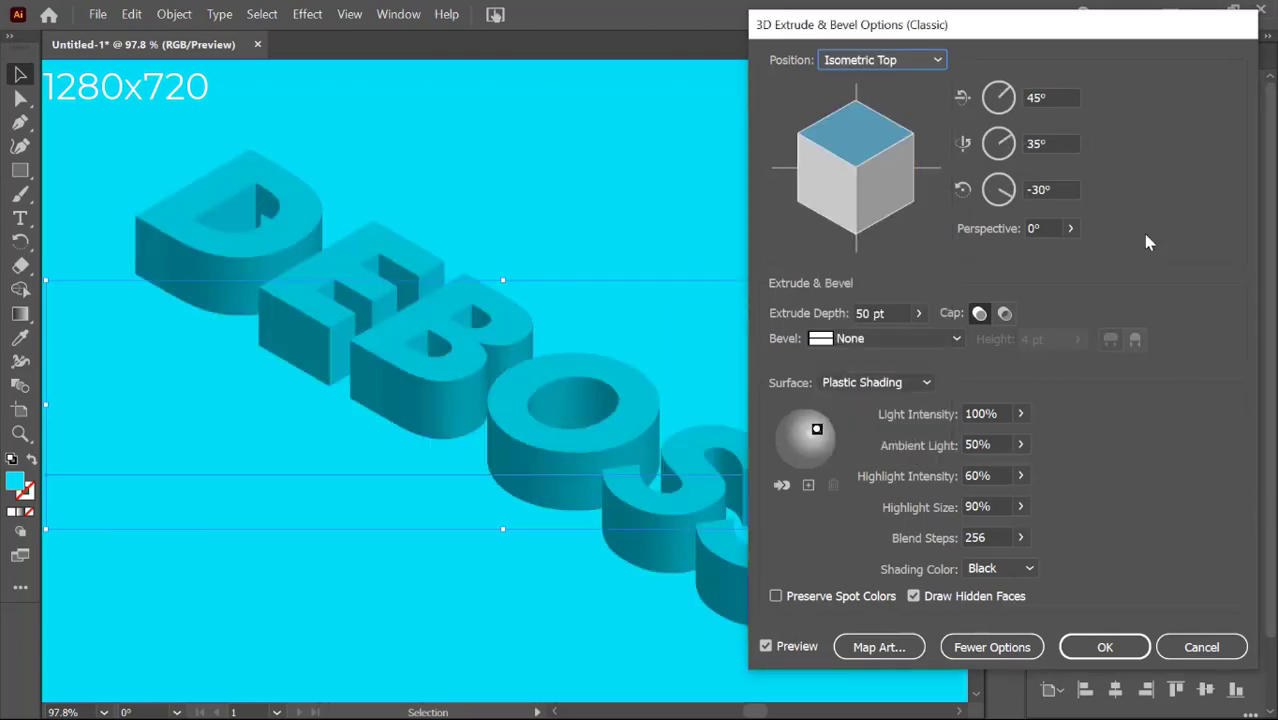
left_click(1105, 647)
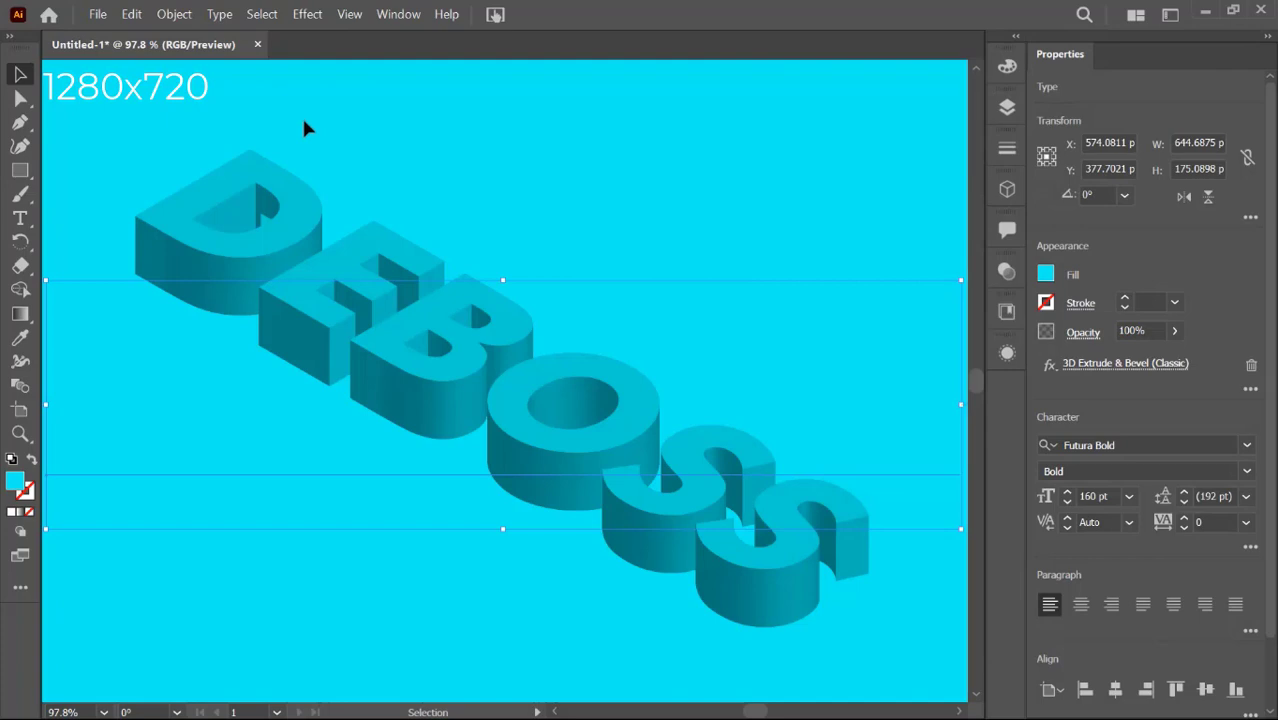
Step: Expand the extruded text's appearance, then direct-select the flat front faces of all letters
left_click(175, 15)
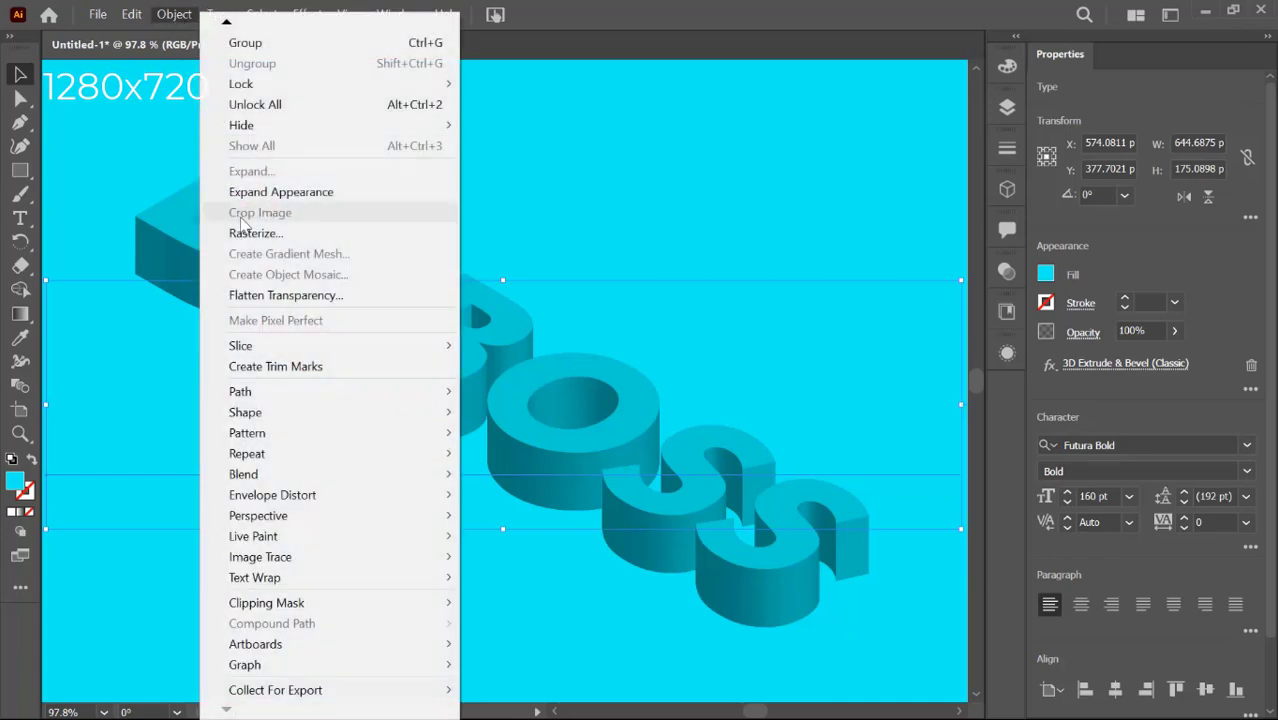
left_click(287, 192)
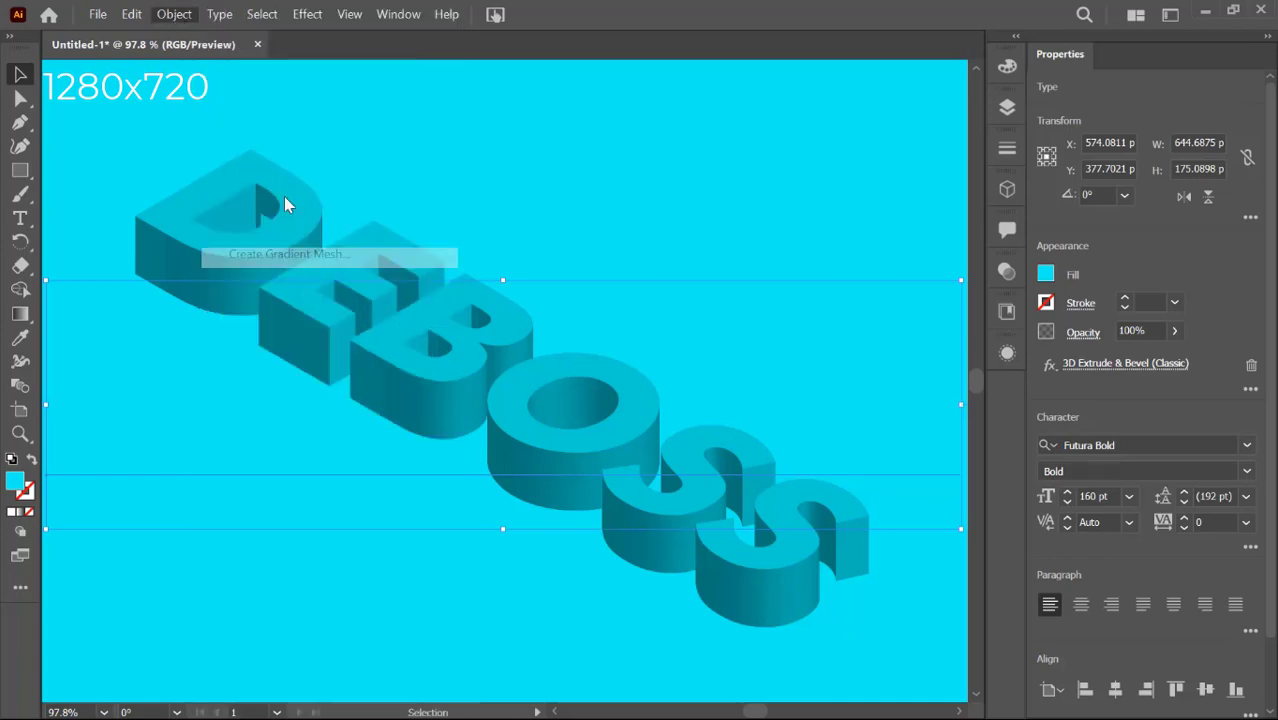
left_click(337, 172)
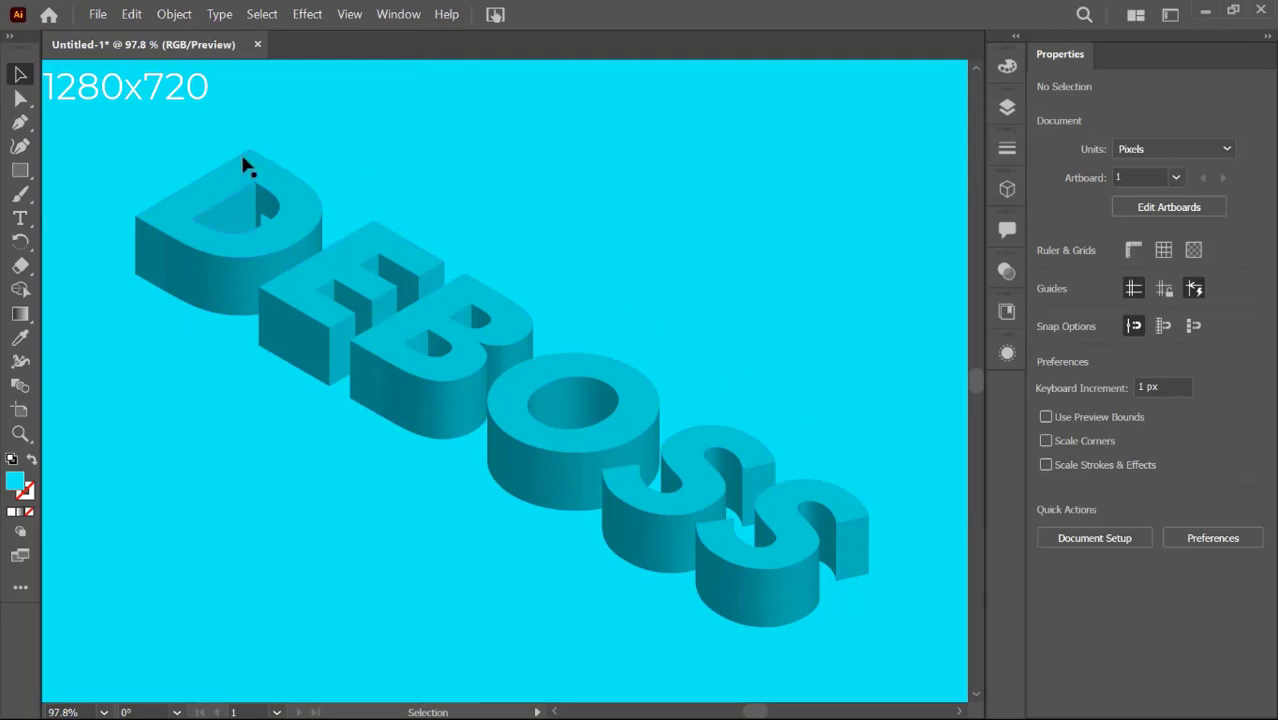
left_click(18, 99)
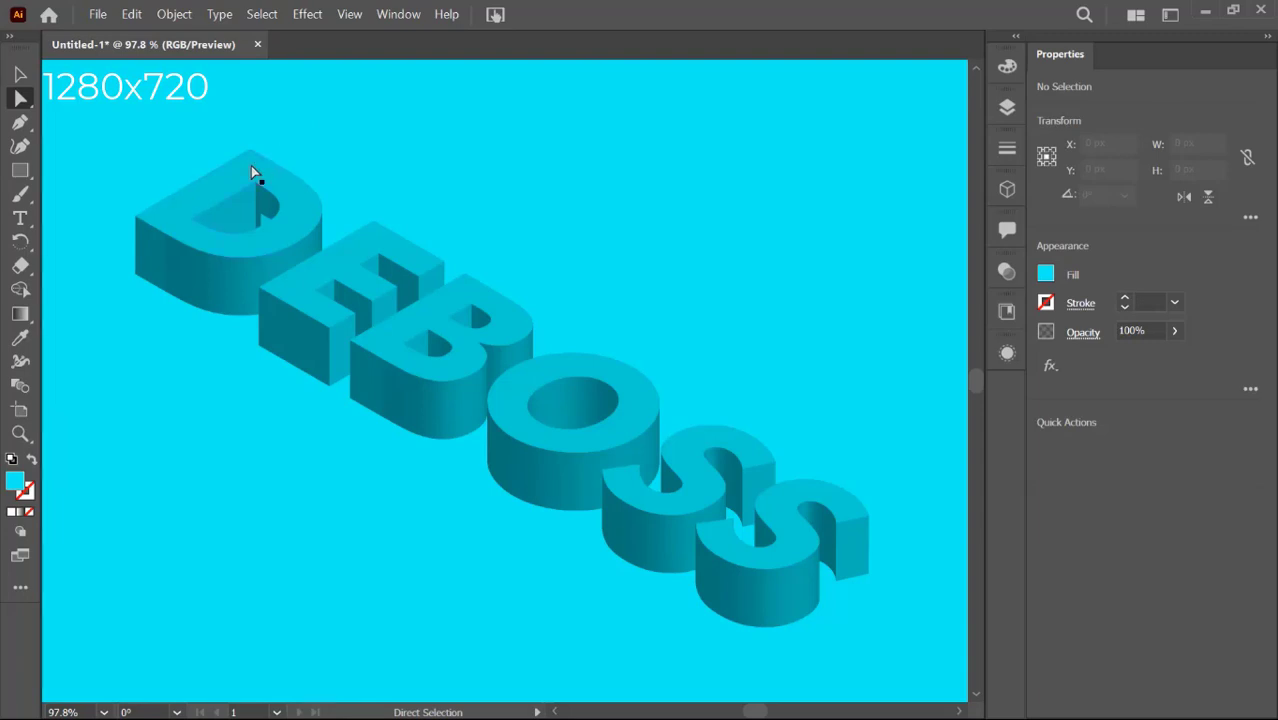
mouse_move(251, 165)
left_mouse_down()
mouse_move(504, 407)
mouse_move(855, 503)
left_mouse_up()
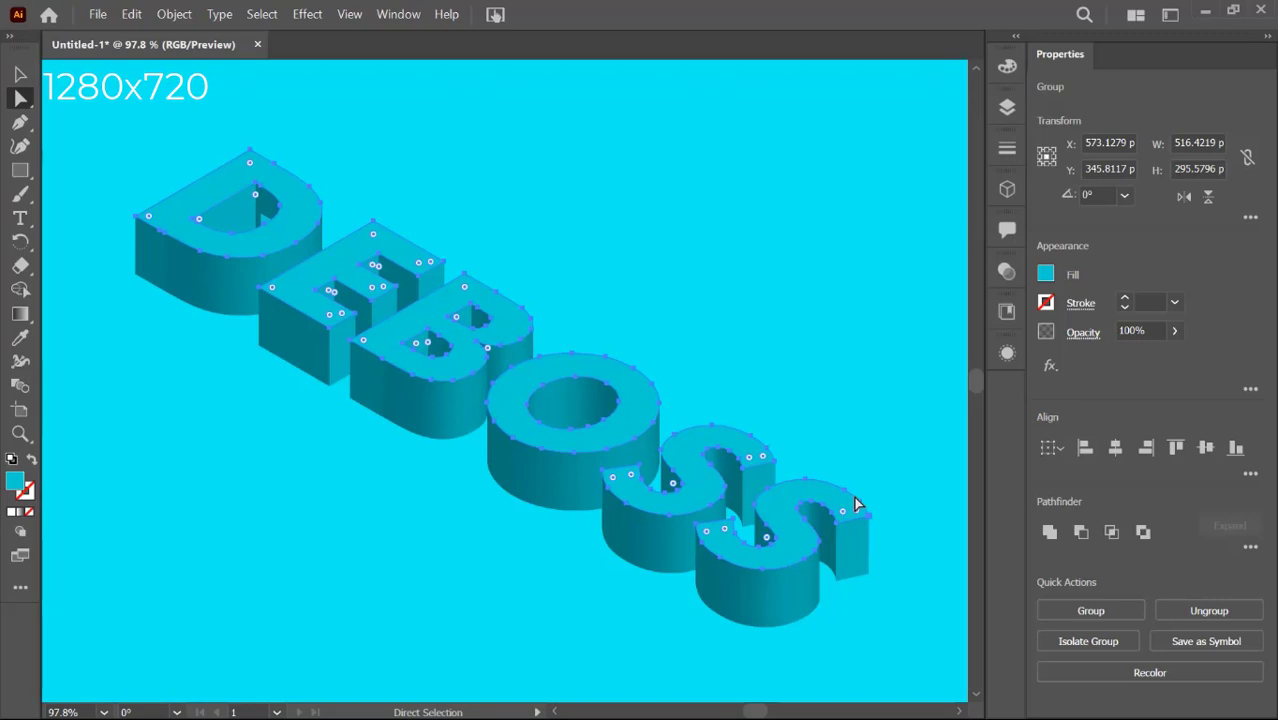
Step: Cut the selected letter faces and Paste in Front to restore them in place
left_click(131, 15)
left_click(158, 82)
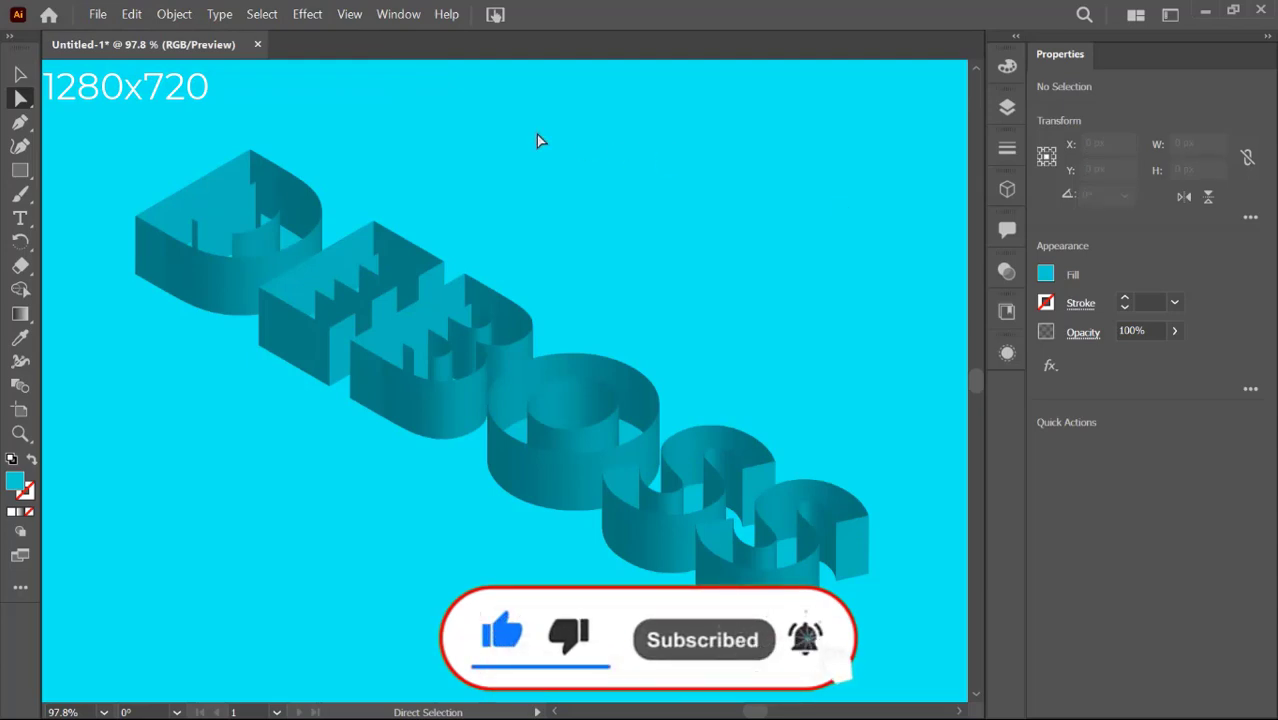
left_click(139, 16)
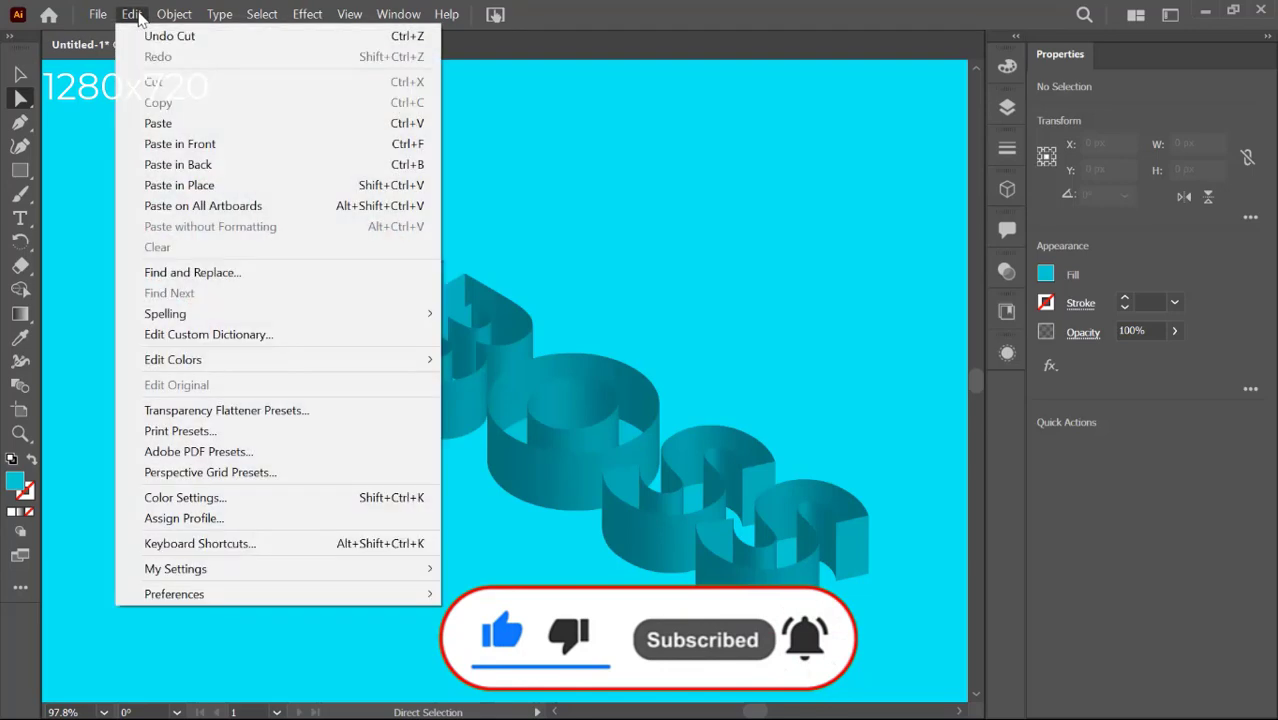
left_click(180, 186)
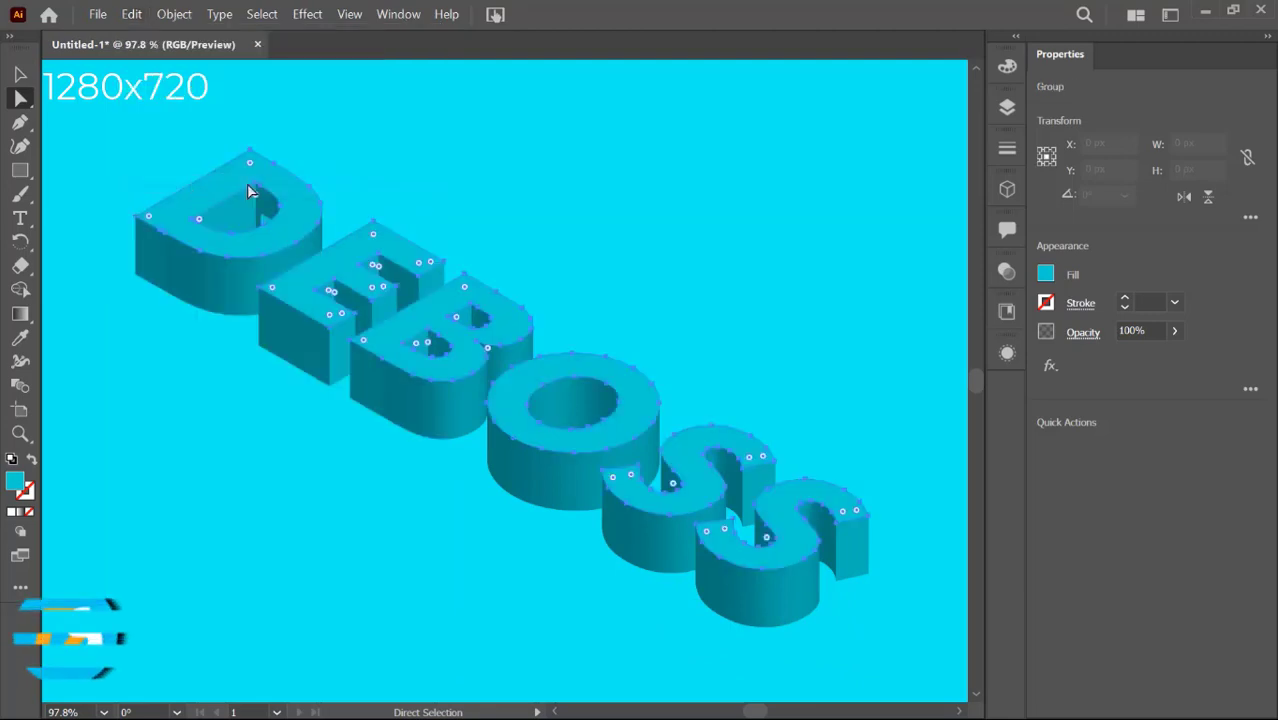
left_click(20, 75)
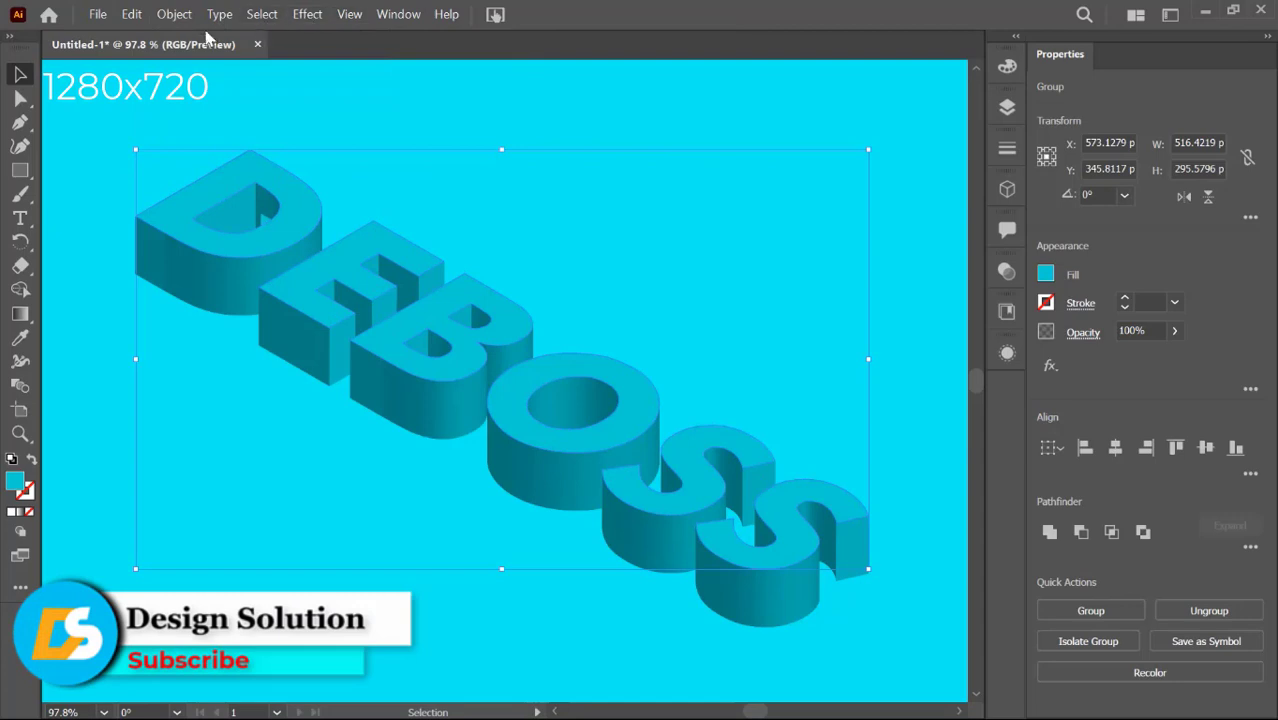
Step: Combine the letter faces into a single compound path
left_click(174, 14)
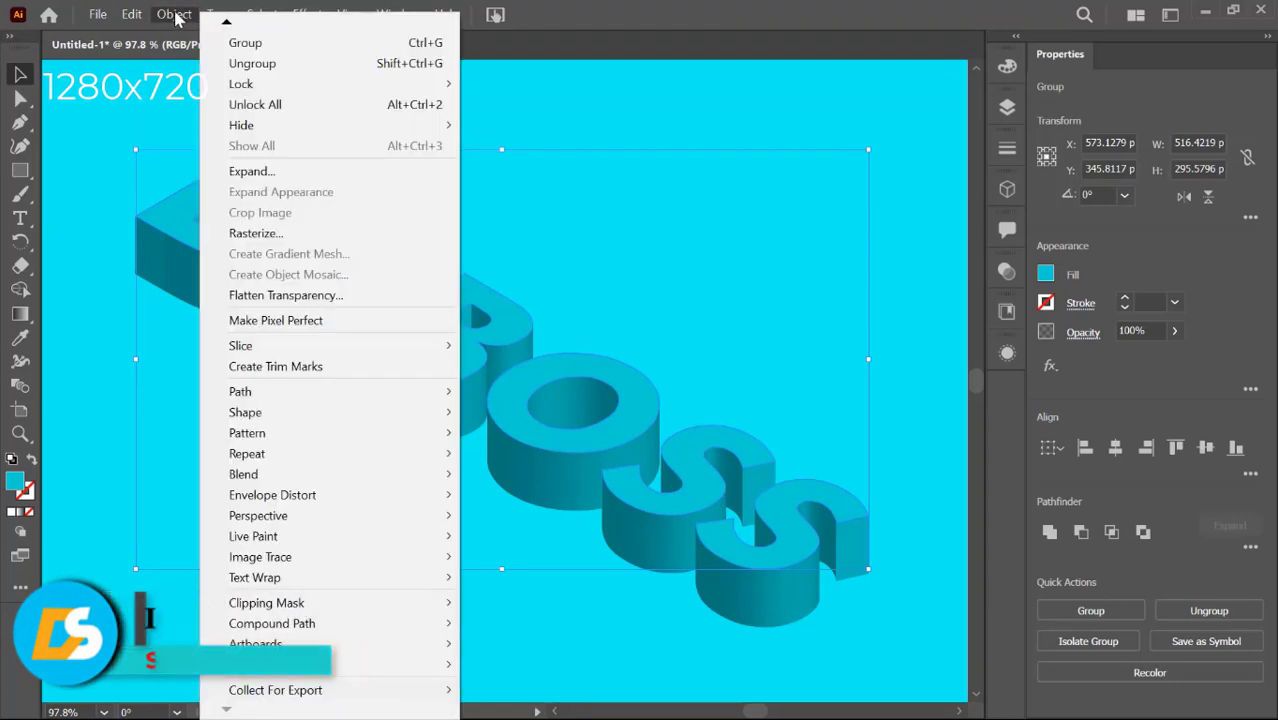
mouse_move(268, 623)
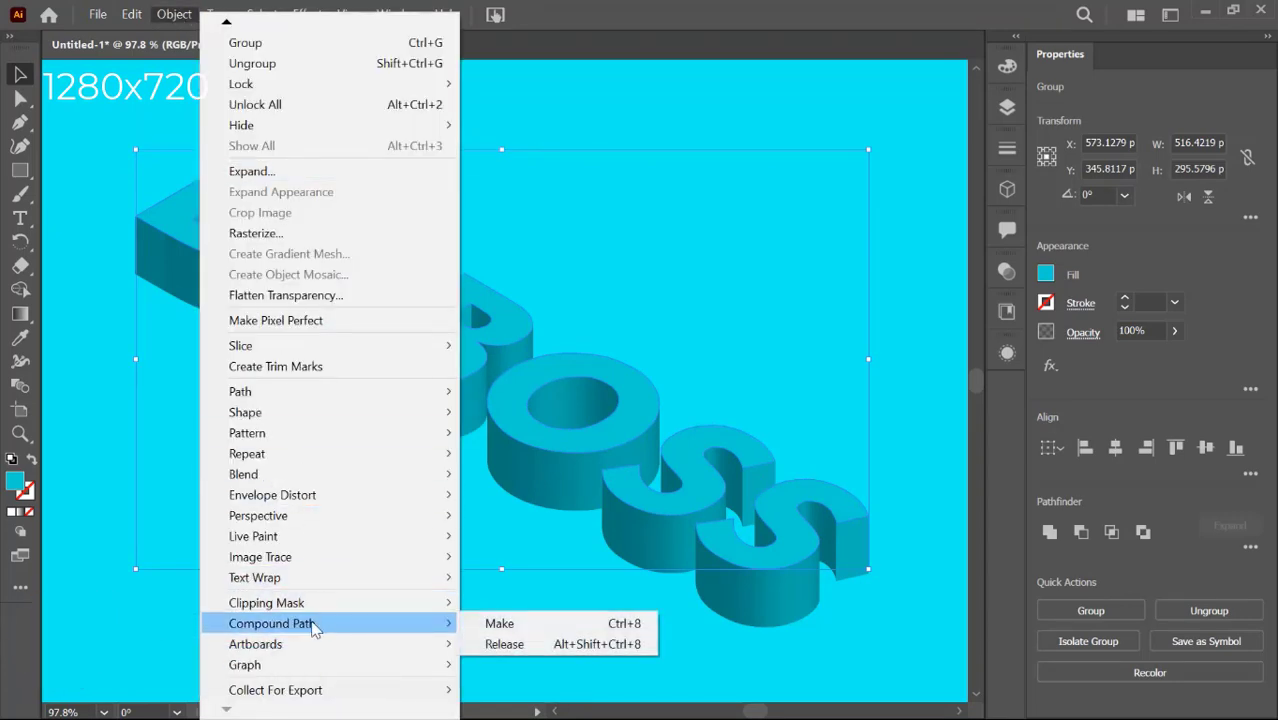
left_click(510, 624)
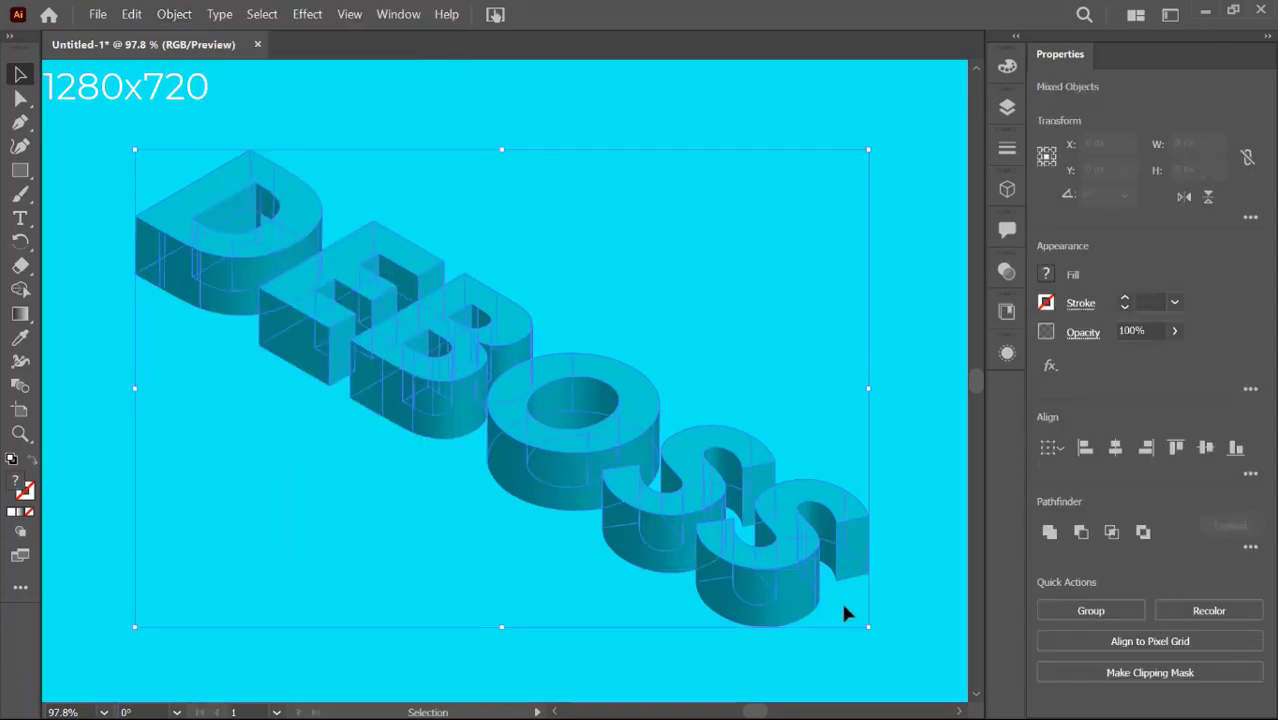
left_click(98, 124)
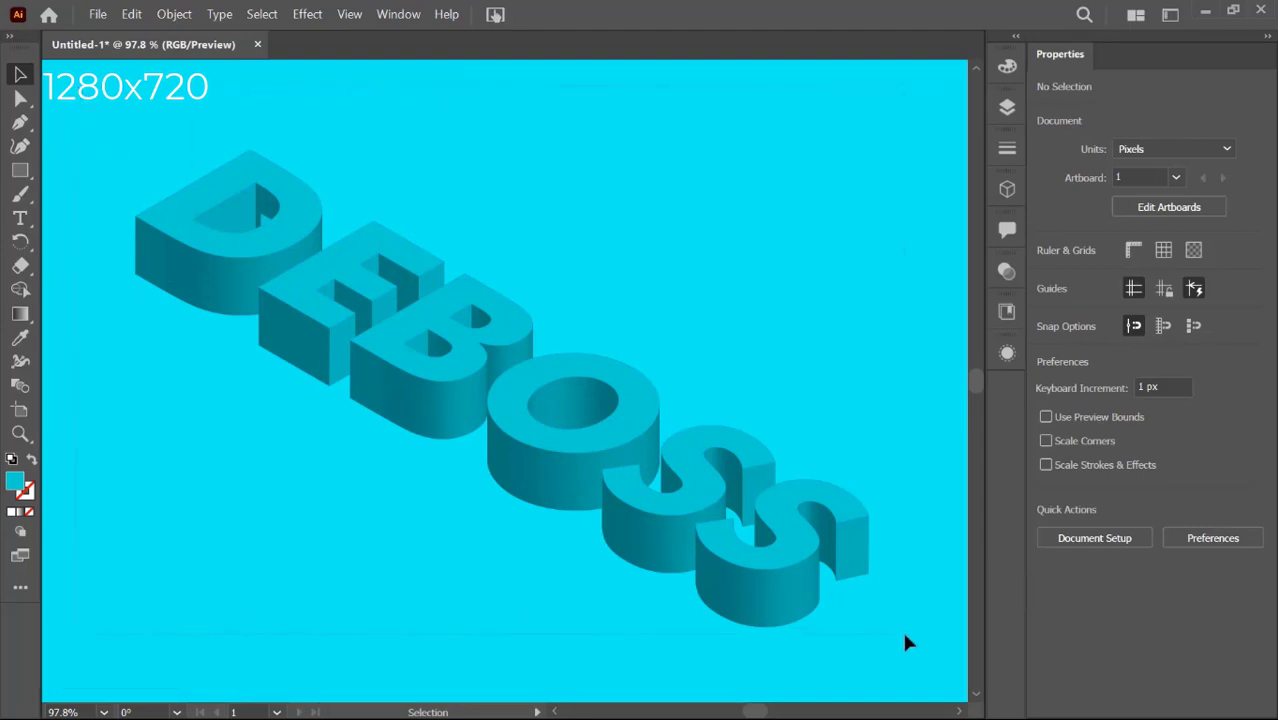
Step: Select all artwork and make a clipping mask from the letter-face compound path
key("ctrl+a")
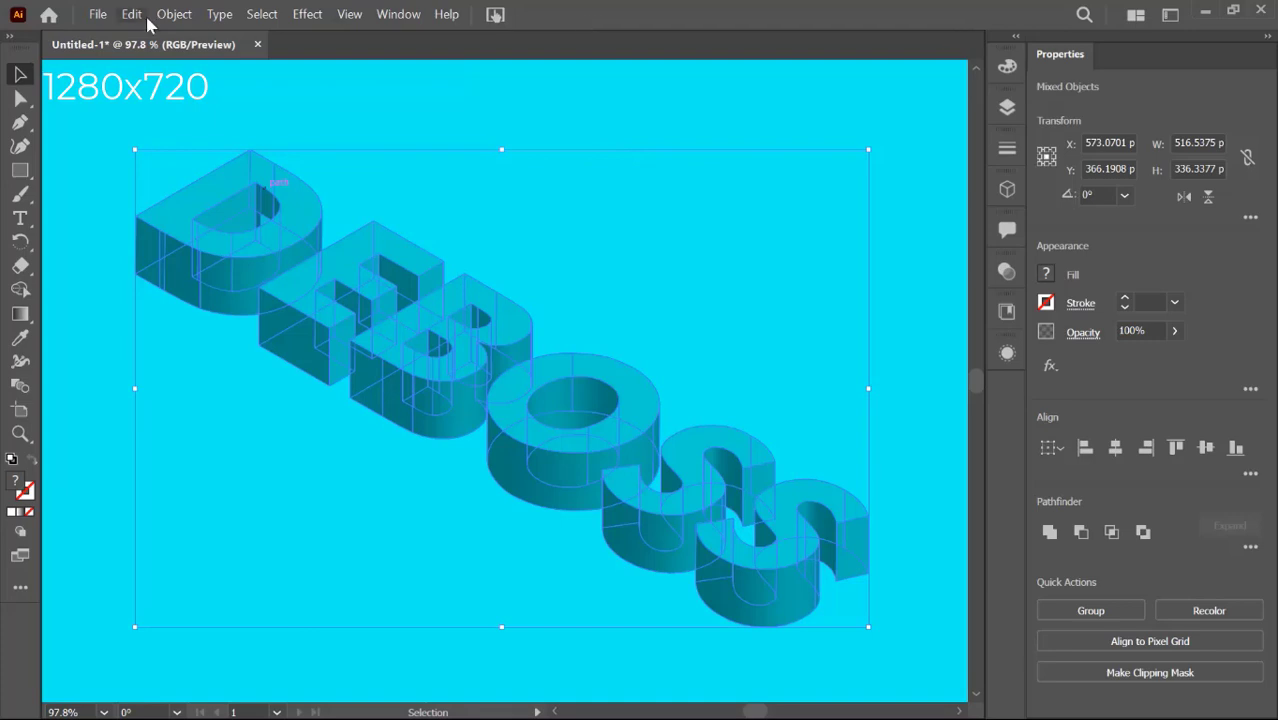
left_click(173, 14)
mouse_move(266, 603)
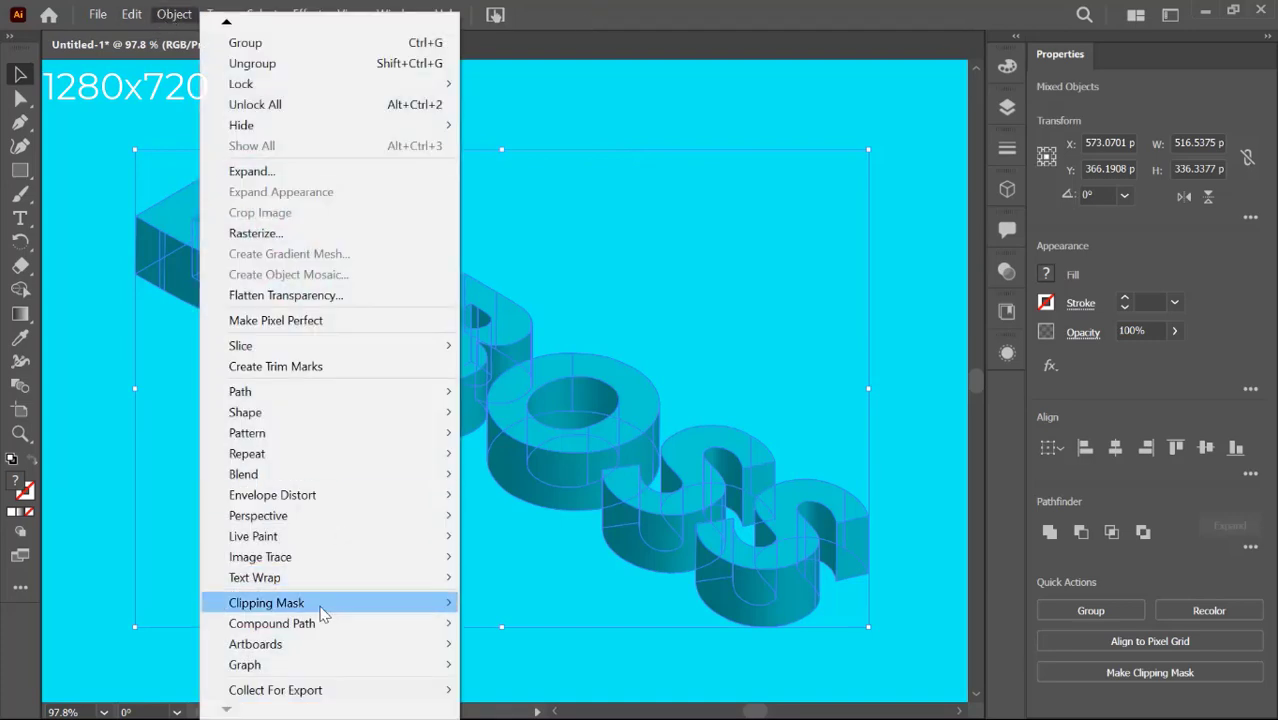
left_click(495, 603)
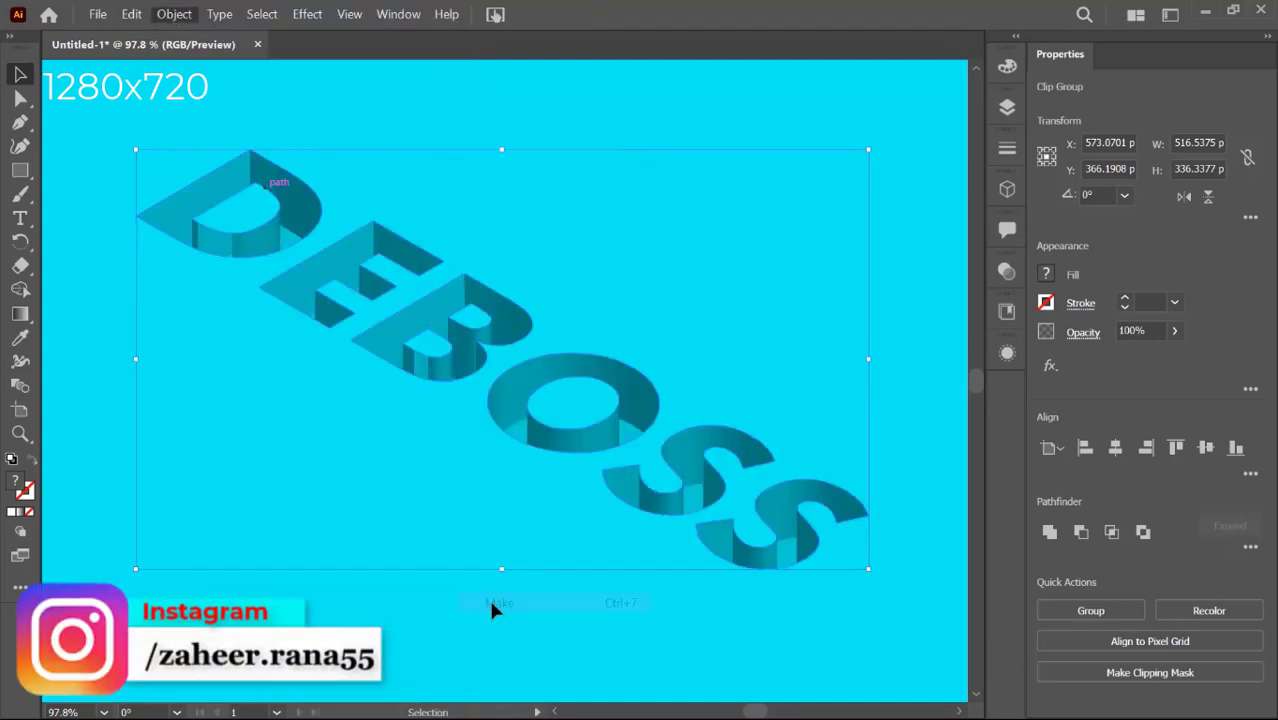
Step: Nudge the clipped DEBOSS group slightly left, then about 10 px down, and deselect
left_click(698, 222)
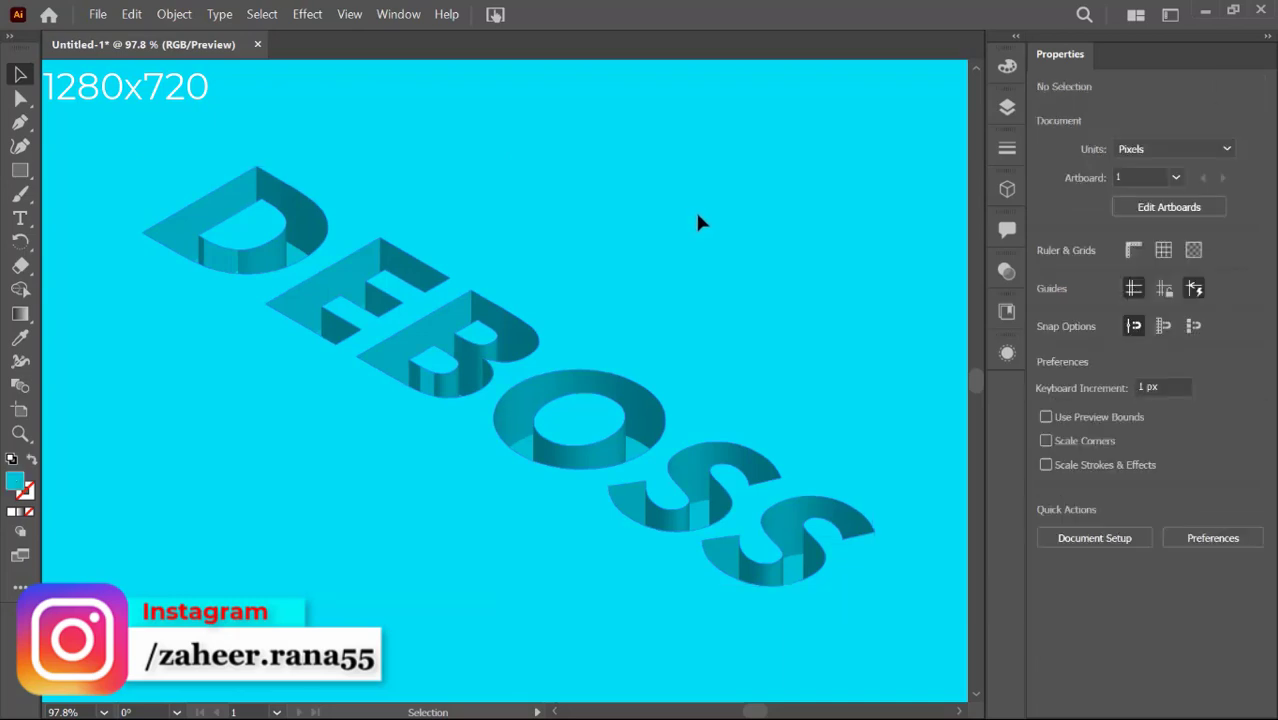
left_click_drag(299, 252, 297, 260)
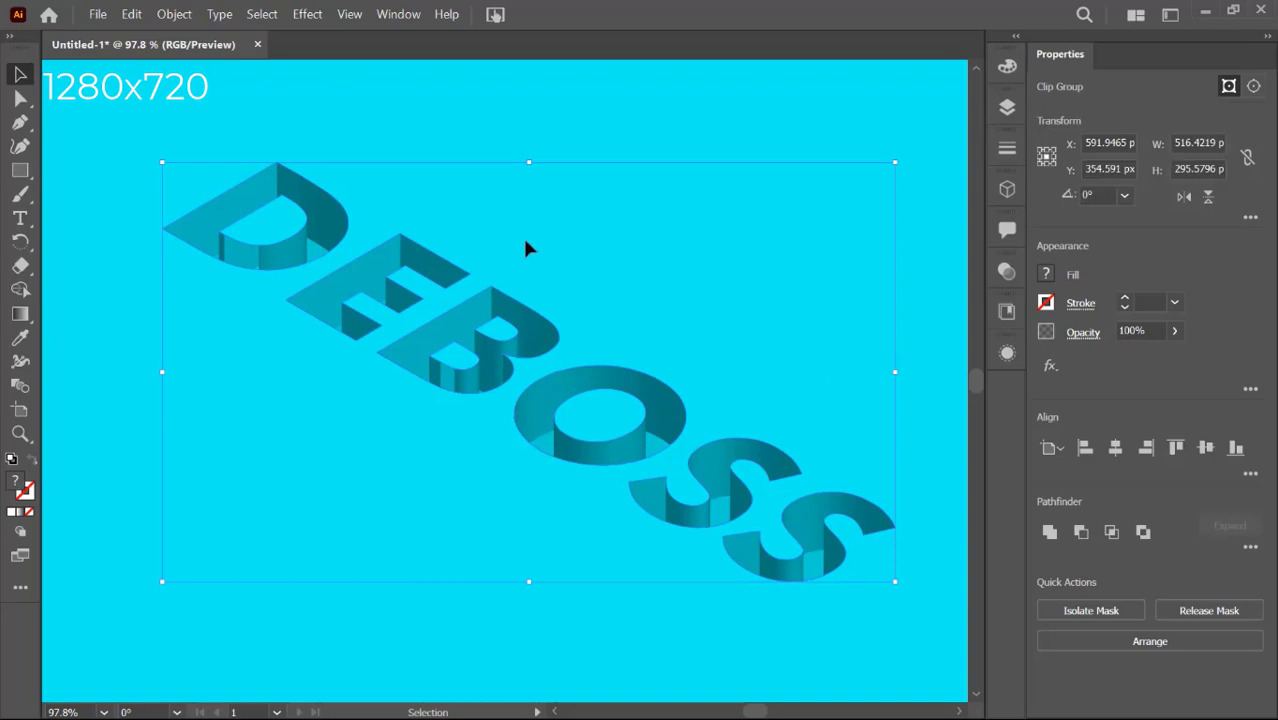
left_click_drag(308, 223, 297, 221)
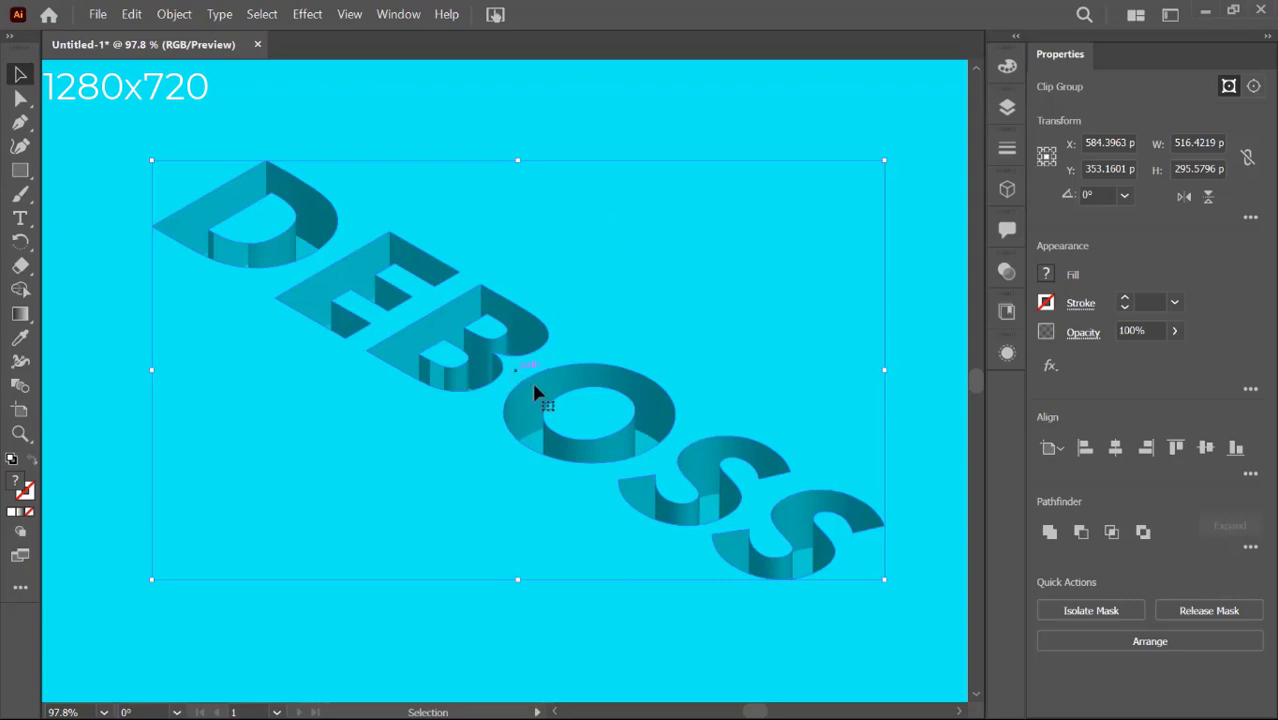
left_click_drag(533, 393, 533, 403)
left_click(530, 124)
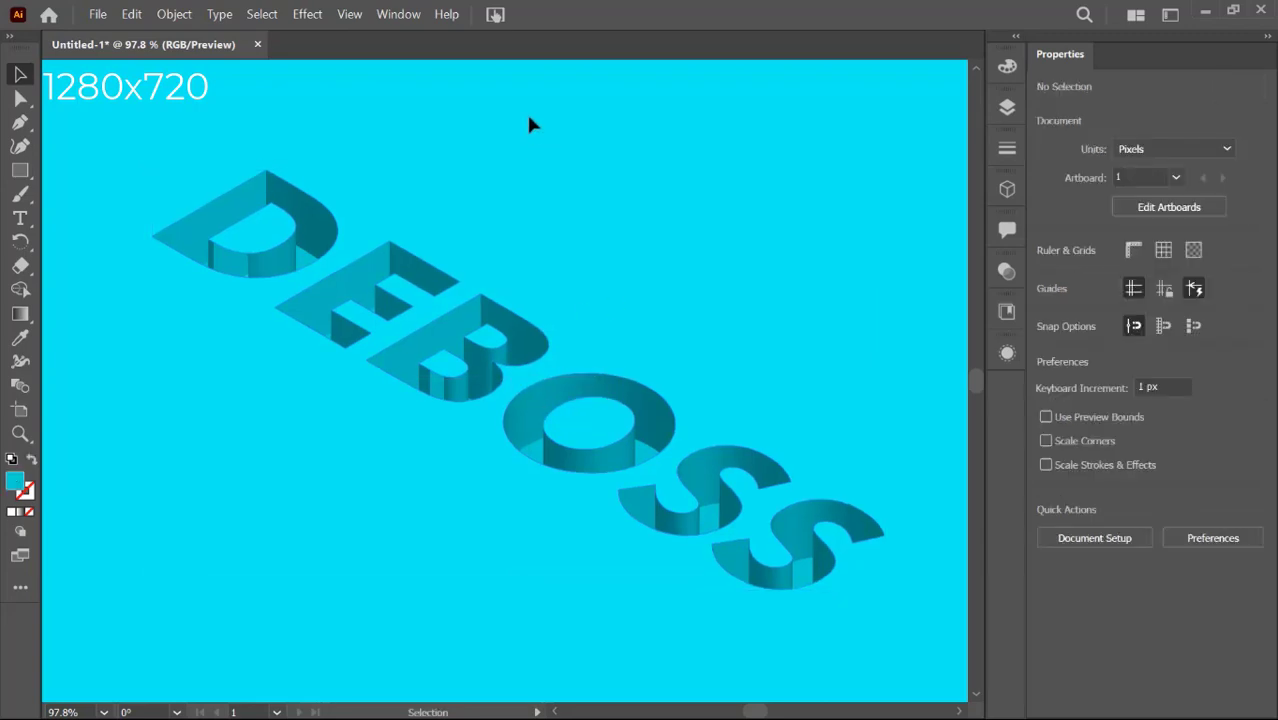